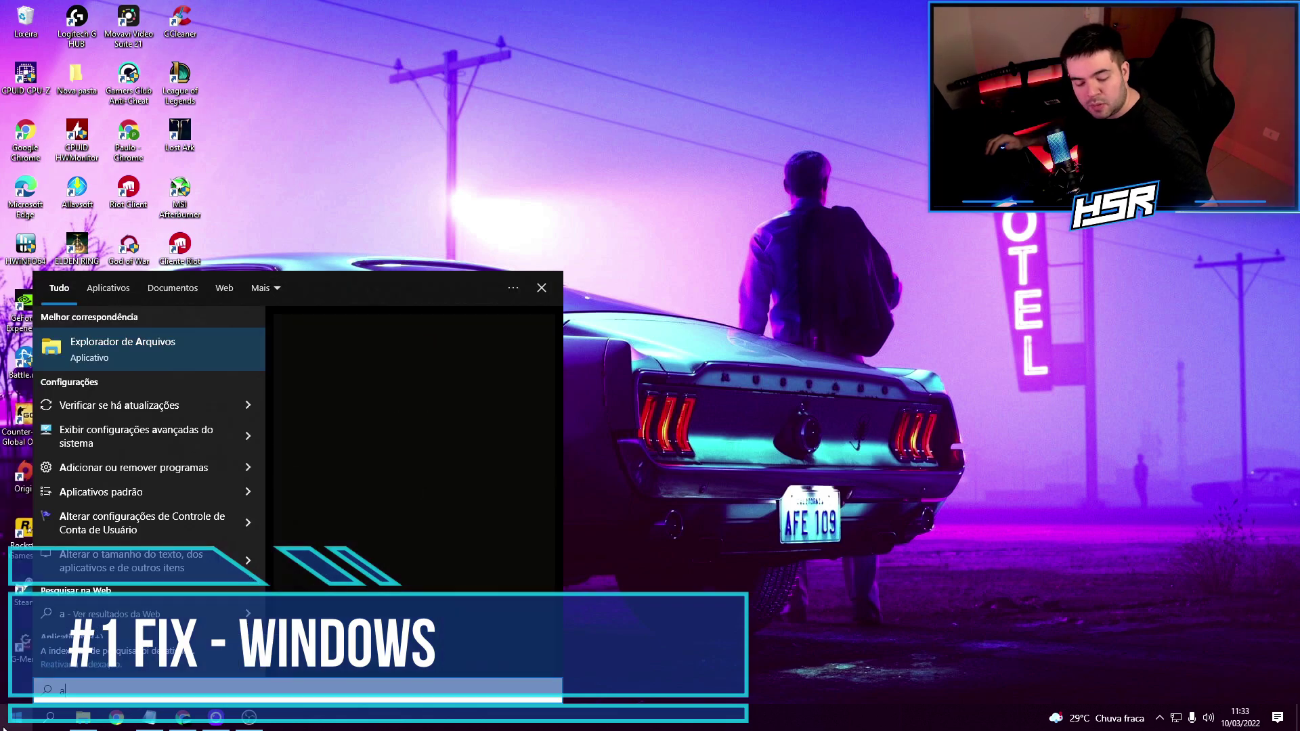
- Check for available system updates in Windows Update and close the settings window
click(127, 359)
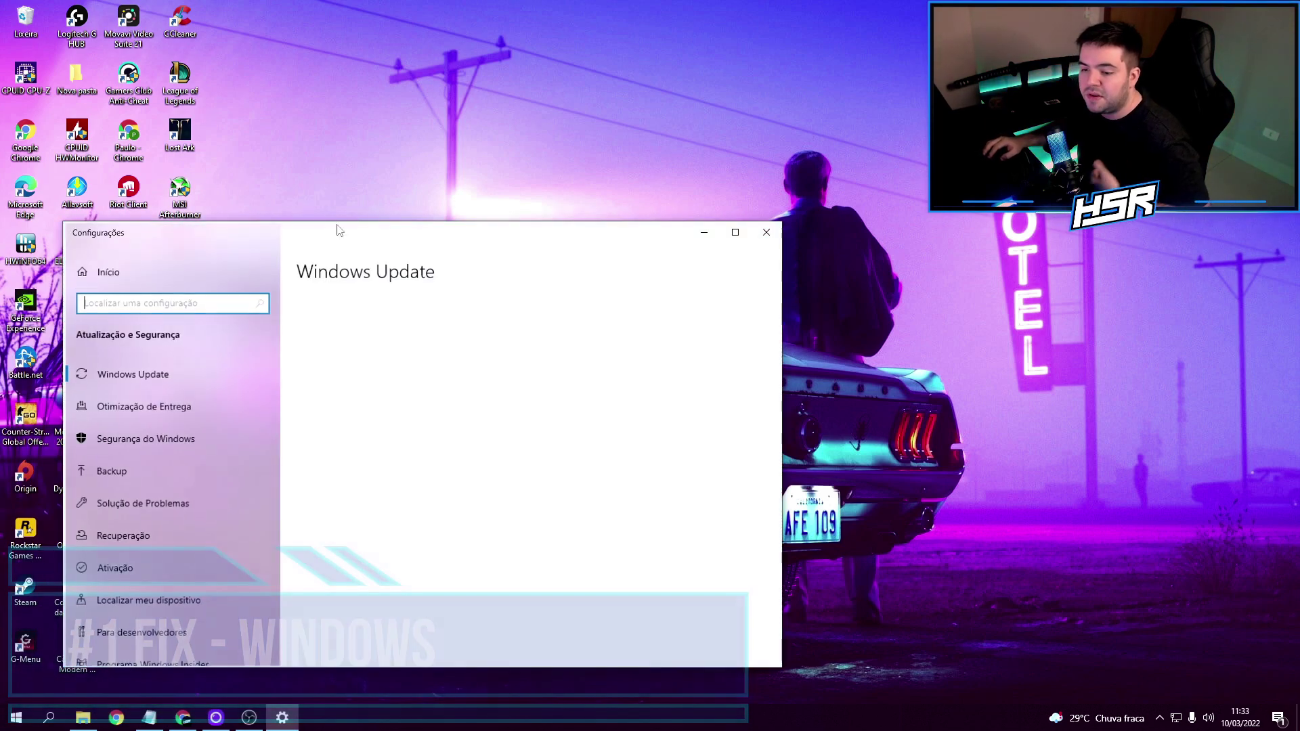
drag(398, 233, 443, 188)
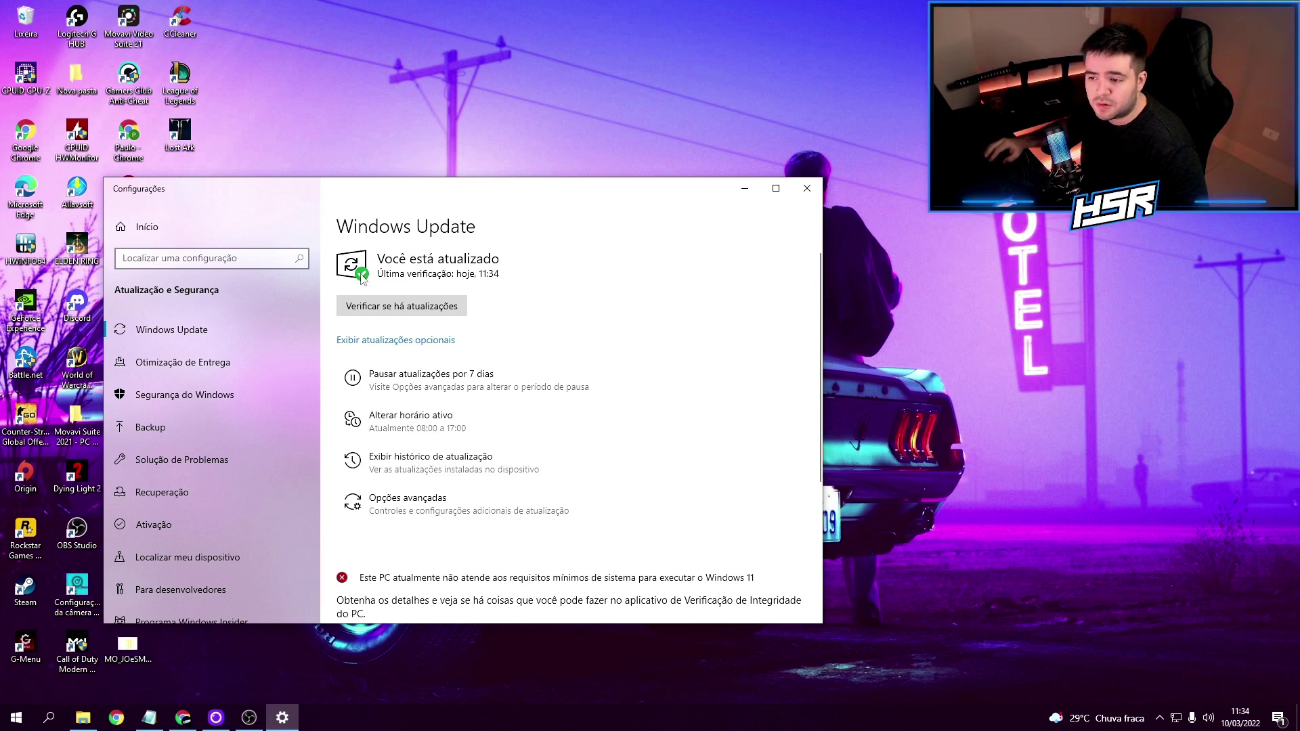
click(807, 188)
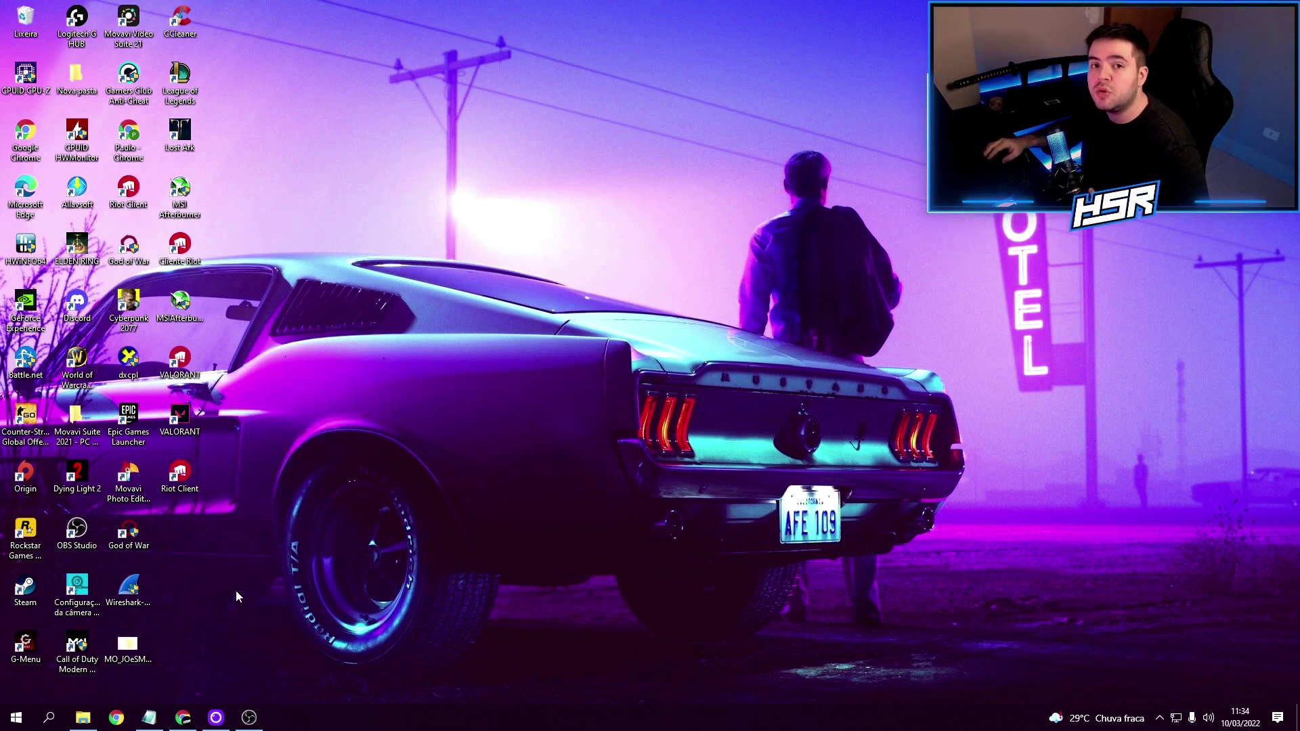
- Open Device Manager, expand the network adapters to identify the installed network card, and close it
key(super)
text(gere)
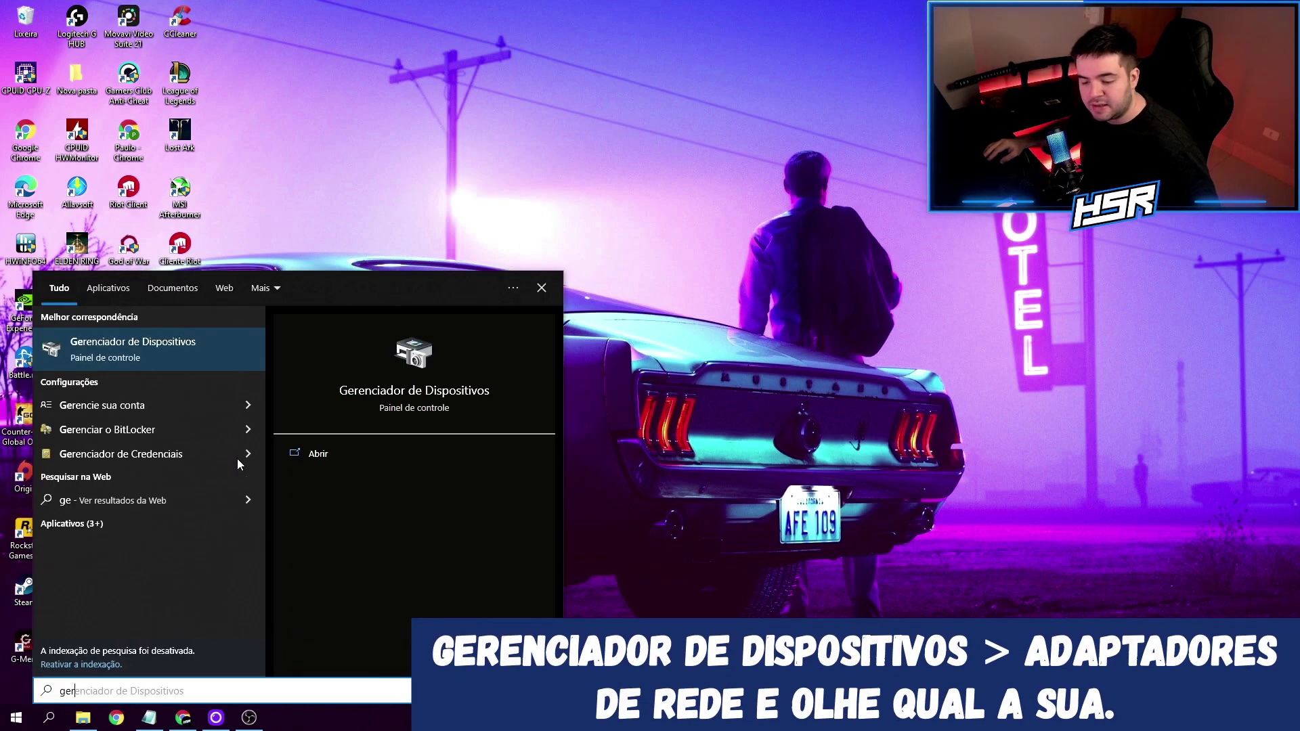
click(161, 345)
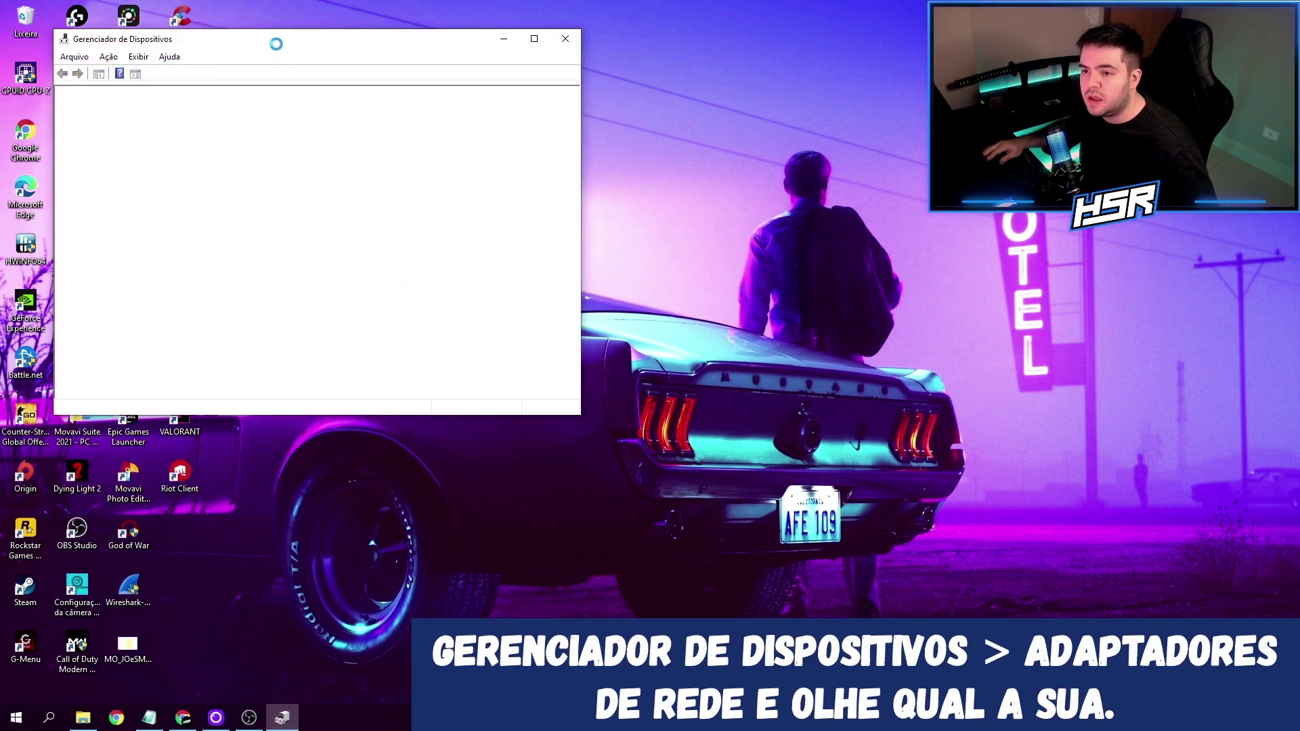
click(271, 255)
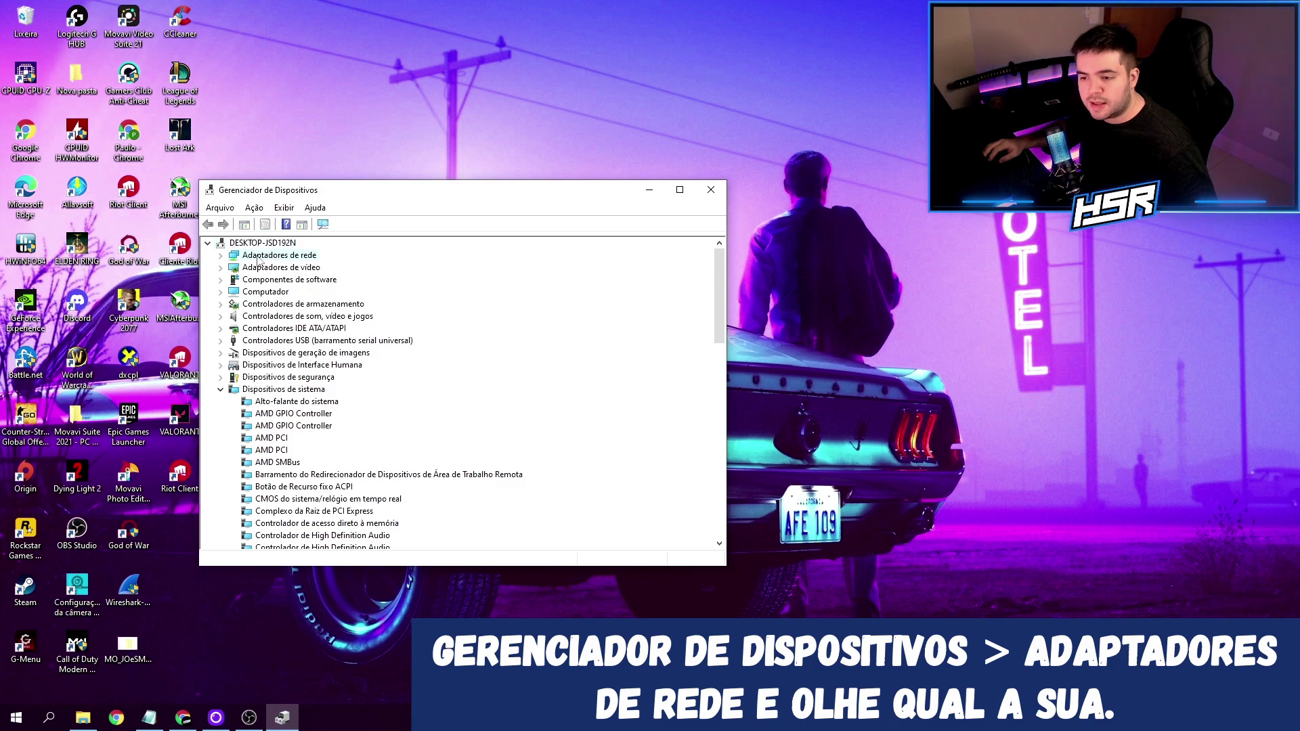
click(220, 256)
click(292, 268)
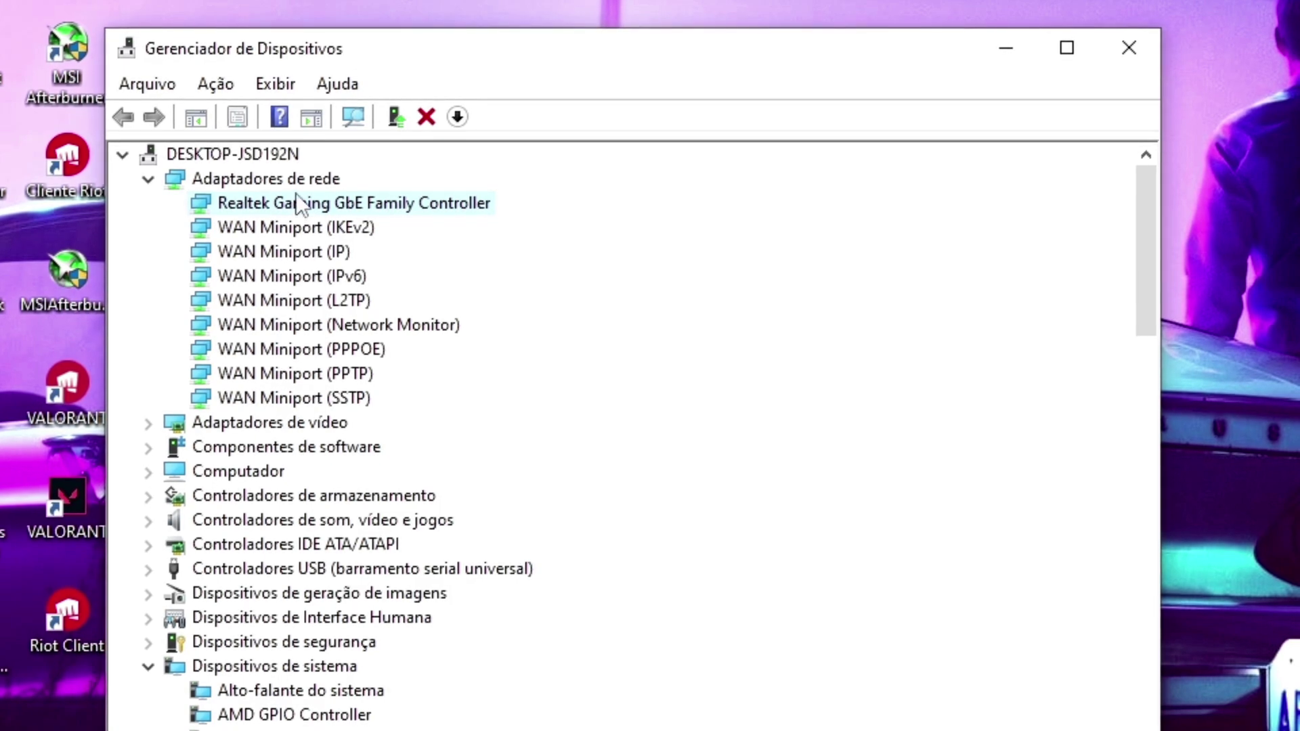
click(1124, 51)
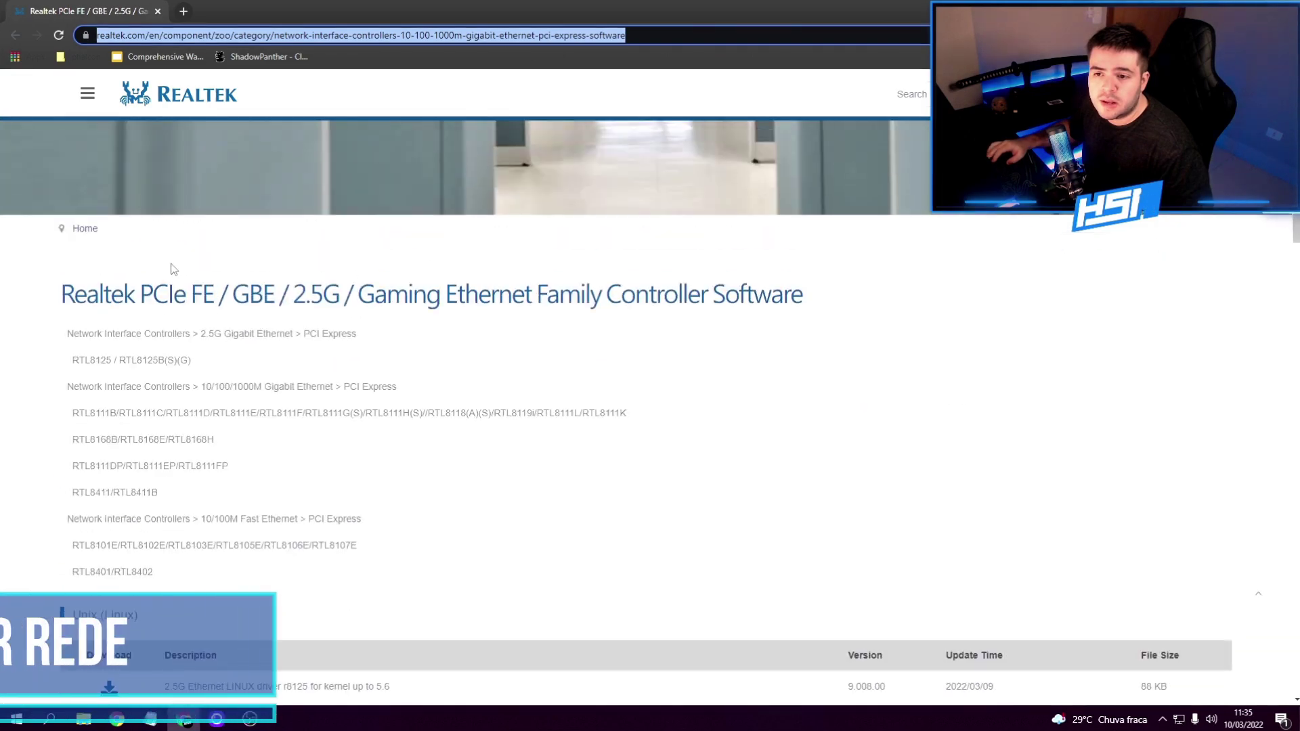
- Examine the Windows driver downloads on the Realtek Ethernet controller page, especially the Win11 and Win10 Auto Installation Programs
scroll(170, 269, up, 3)
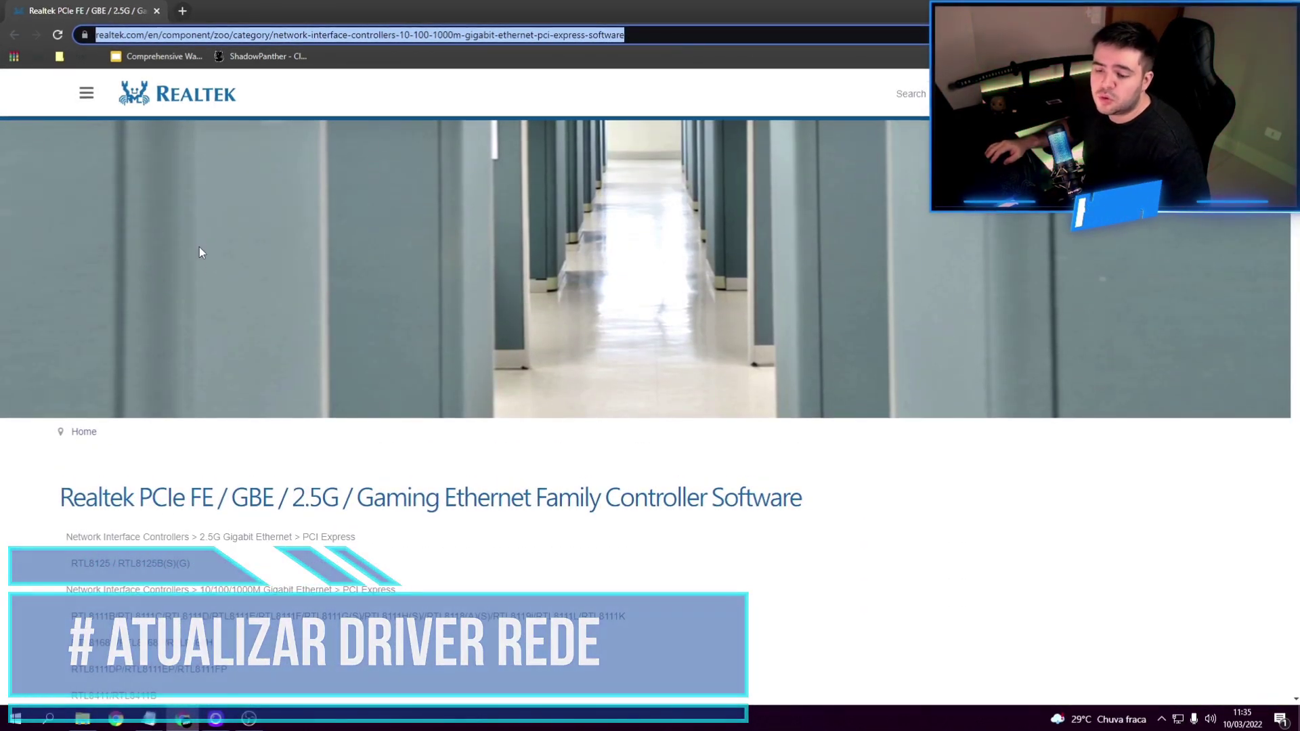
scroll(197, 319, down, 5)
scroll(185, 413, down, 7)
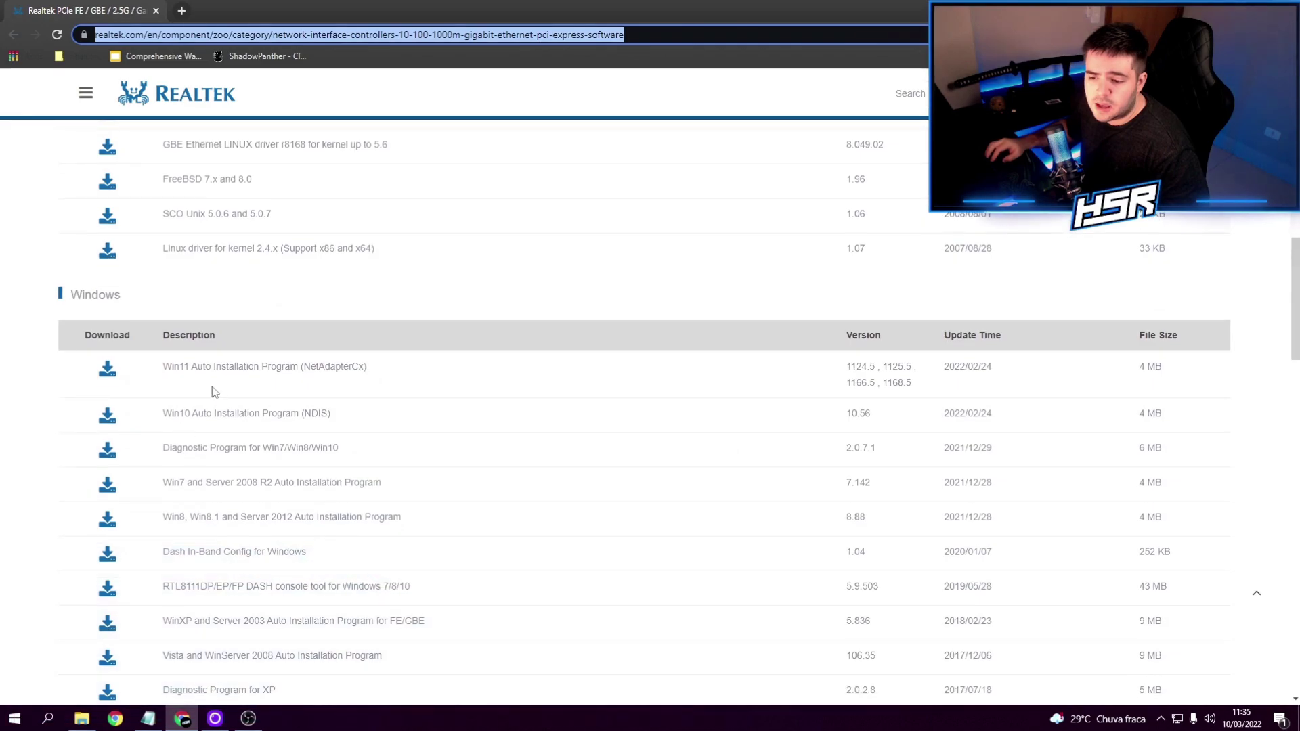
drag(309, 298, 902, 319)
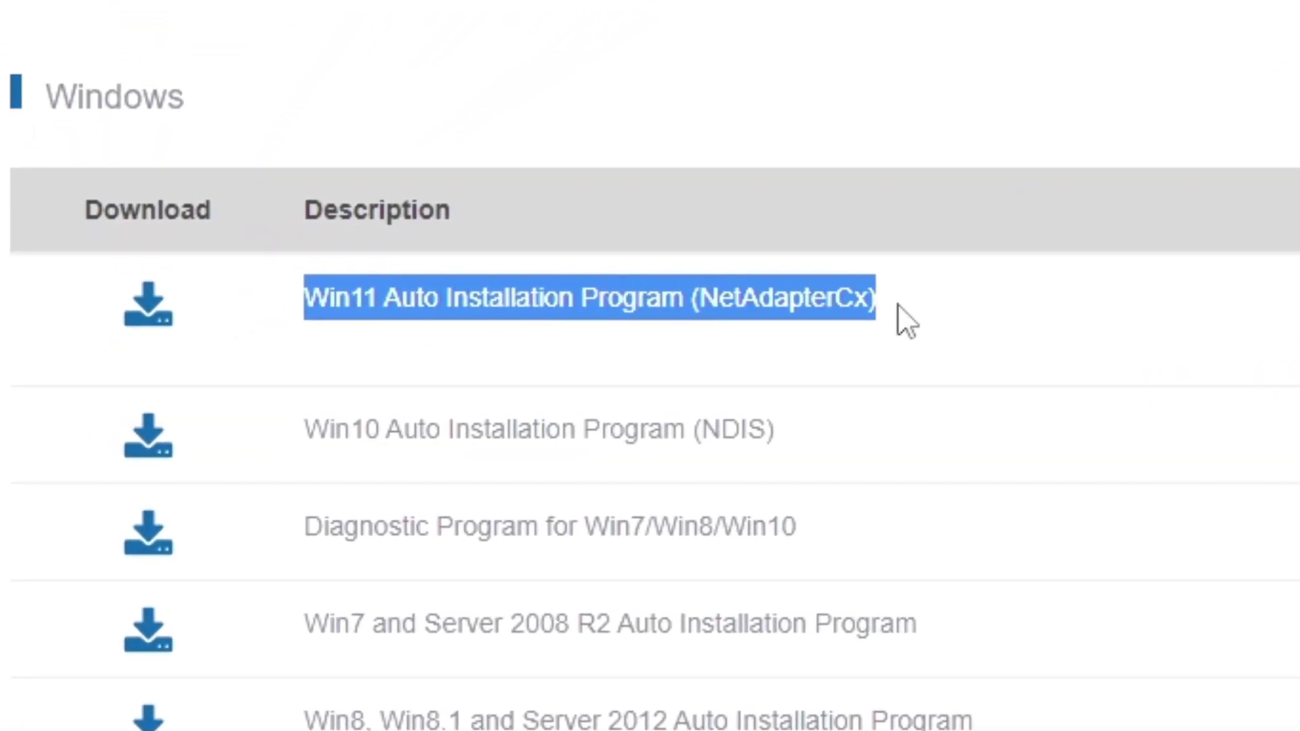
click(799, 440)
drag(795, 436, 296, 459)
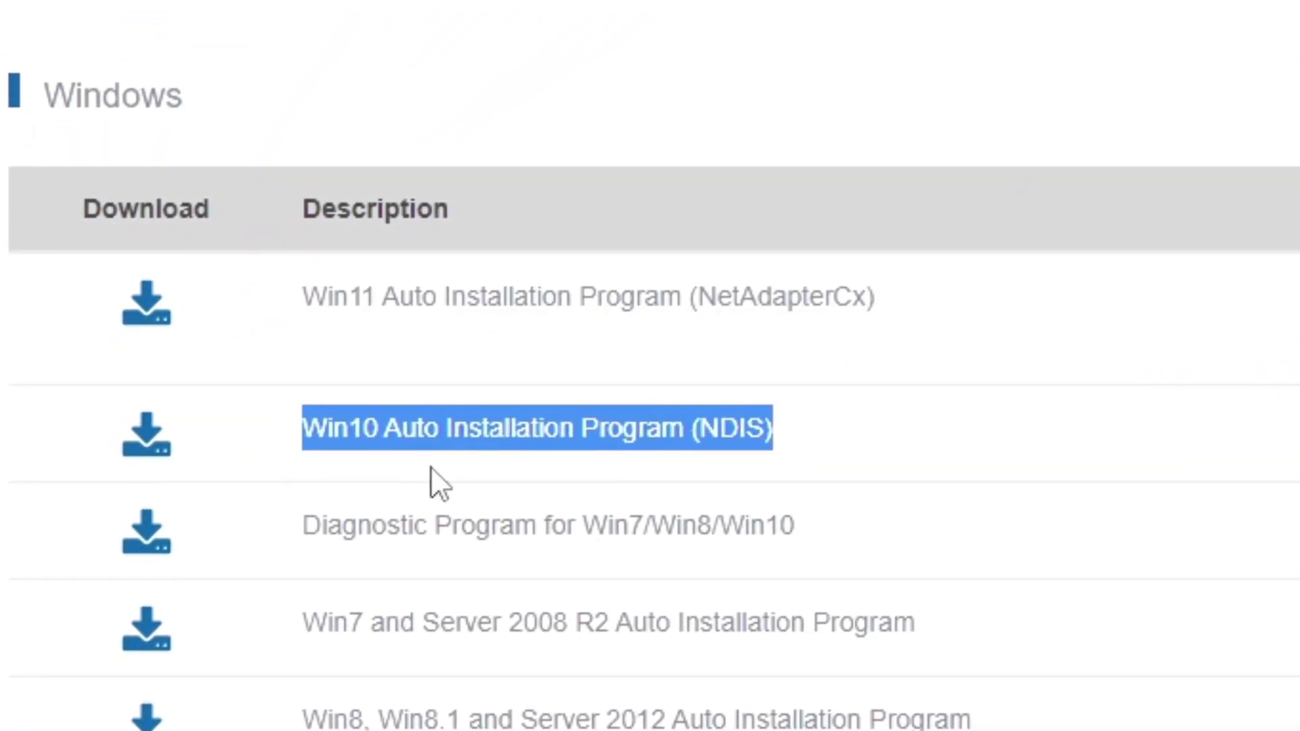
click(534, 426)
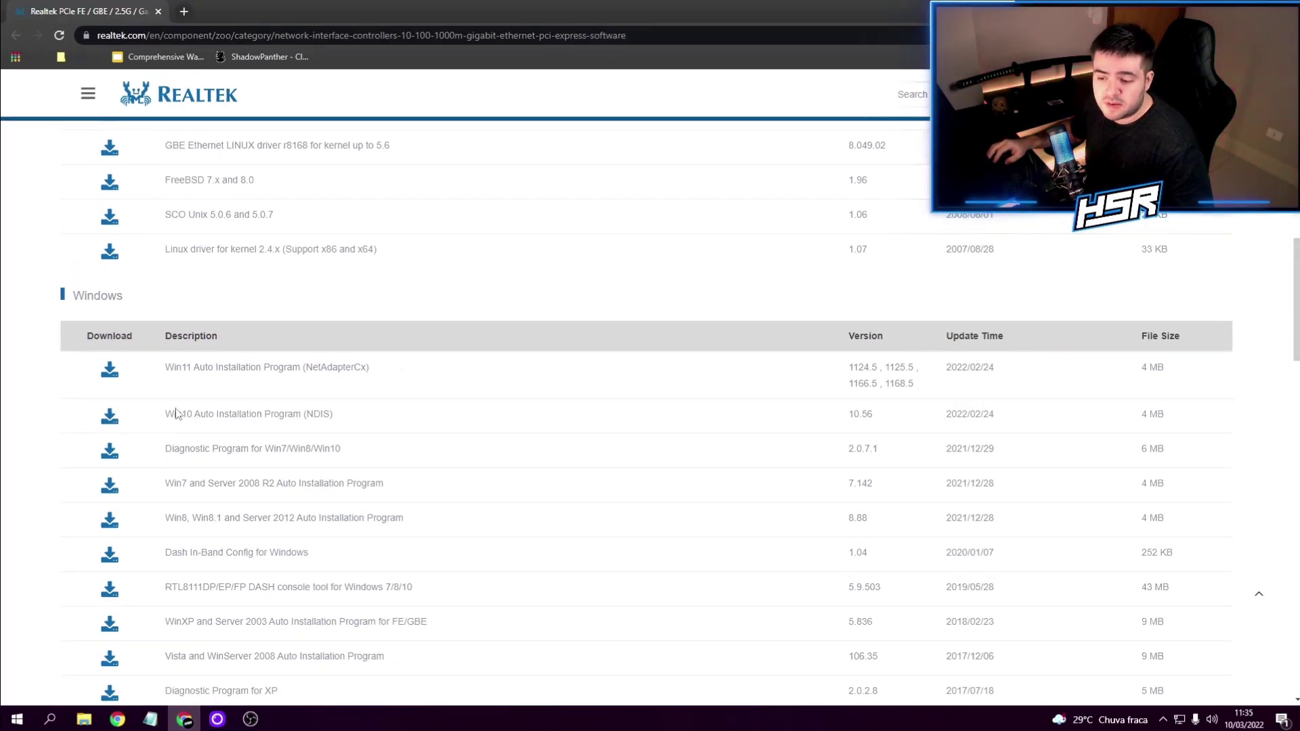
drag(170, 411, 385, 417)
click(389, 418)
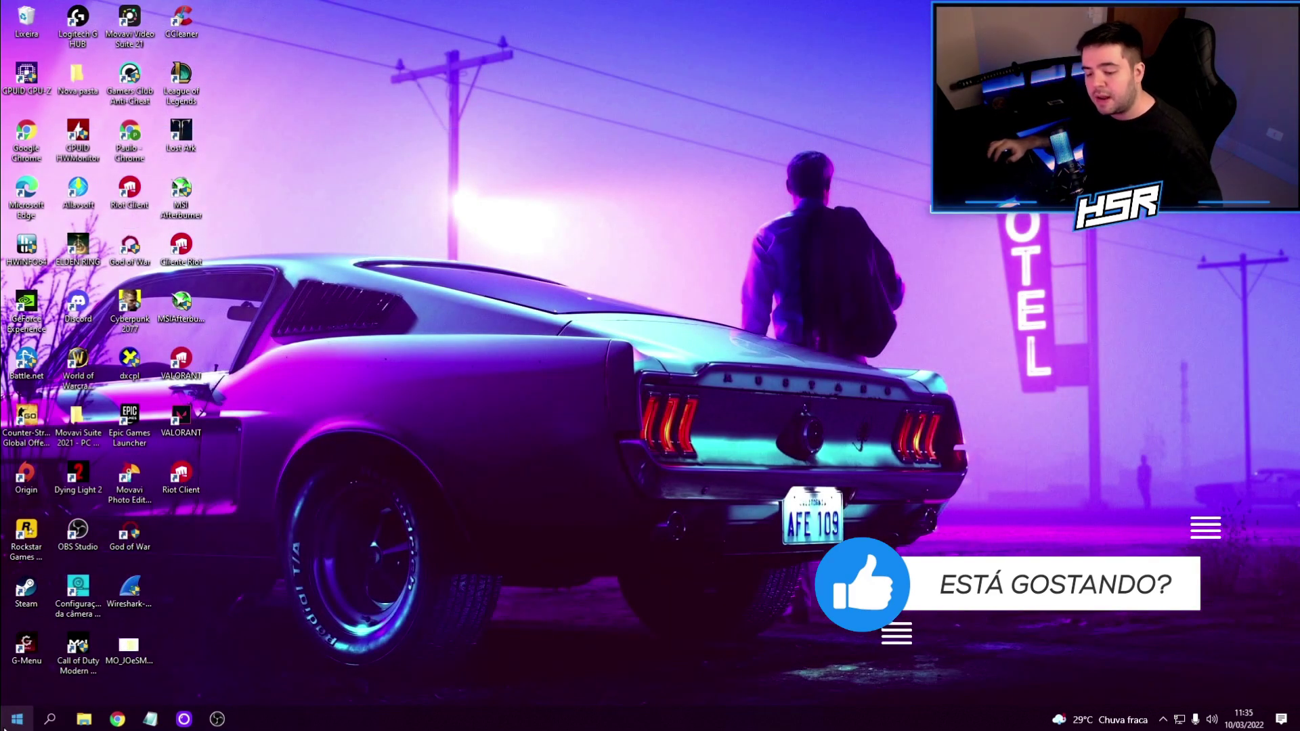
- Search Windows for "rede" and open the network connections list containing Ethernet 3
click(17, 719)
text(rede)
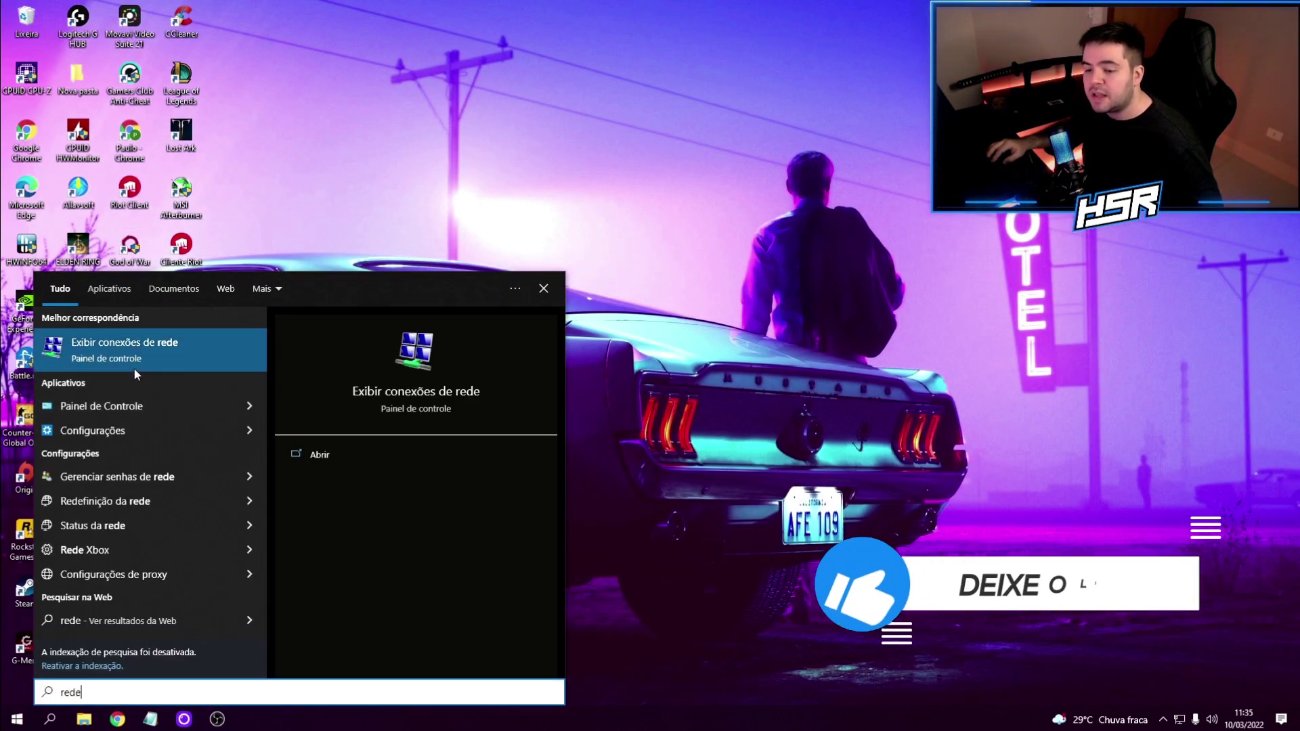
click(126, 357)
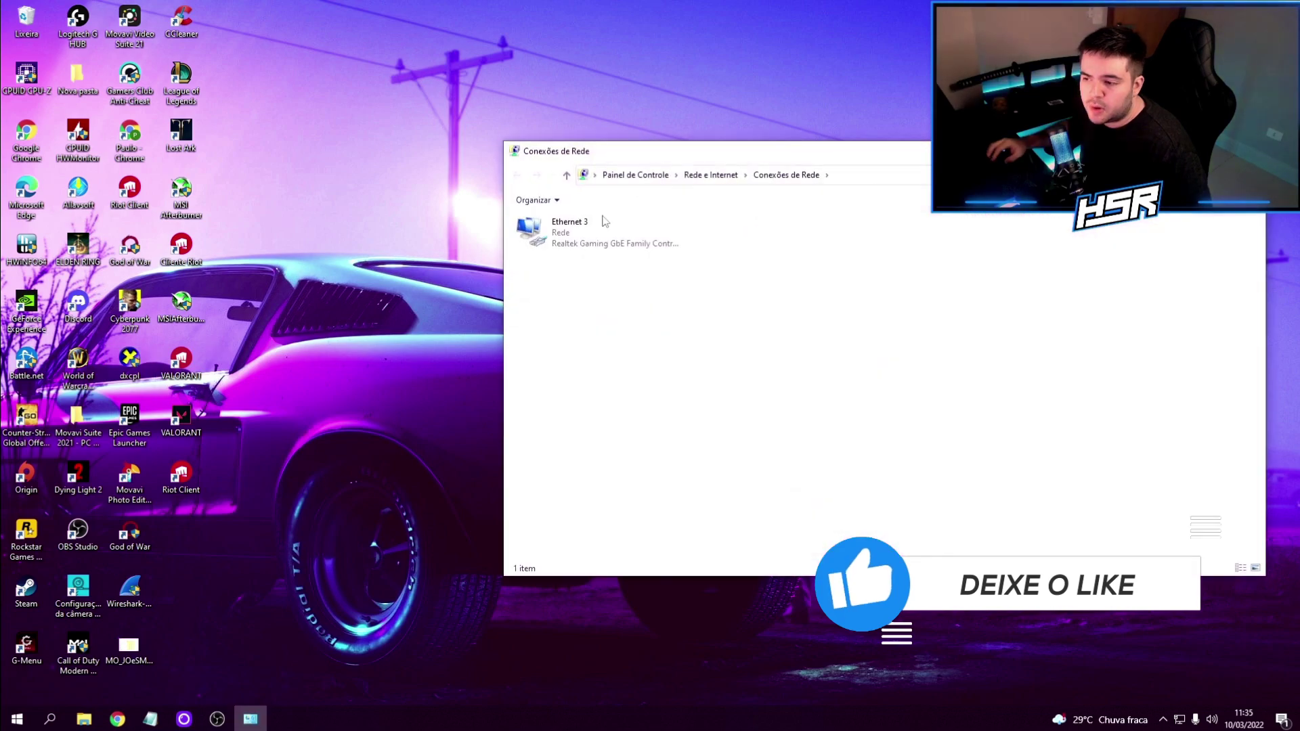
click(589, 239)
right_click(589, 239)
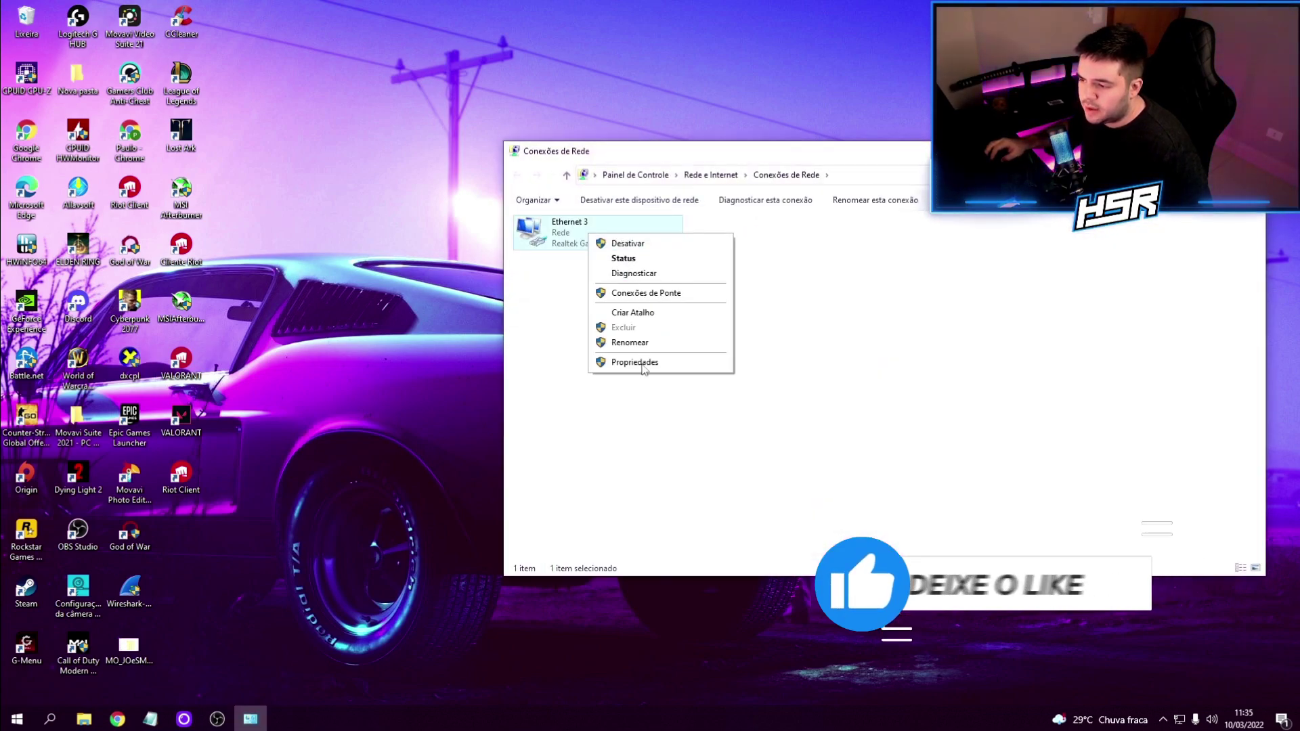
click(542, 287)
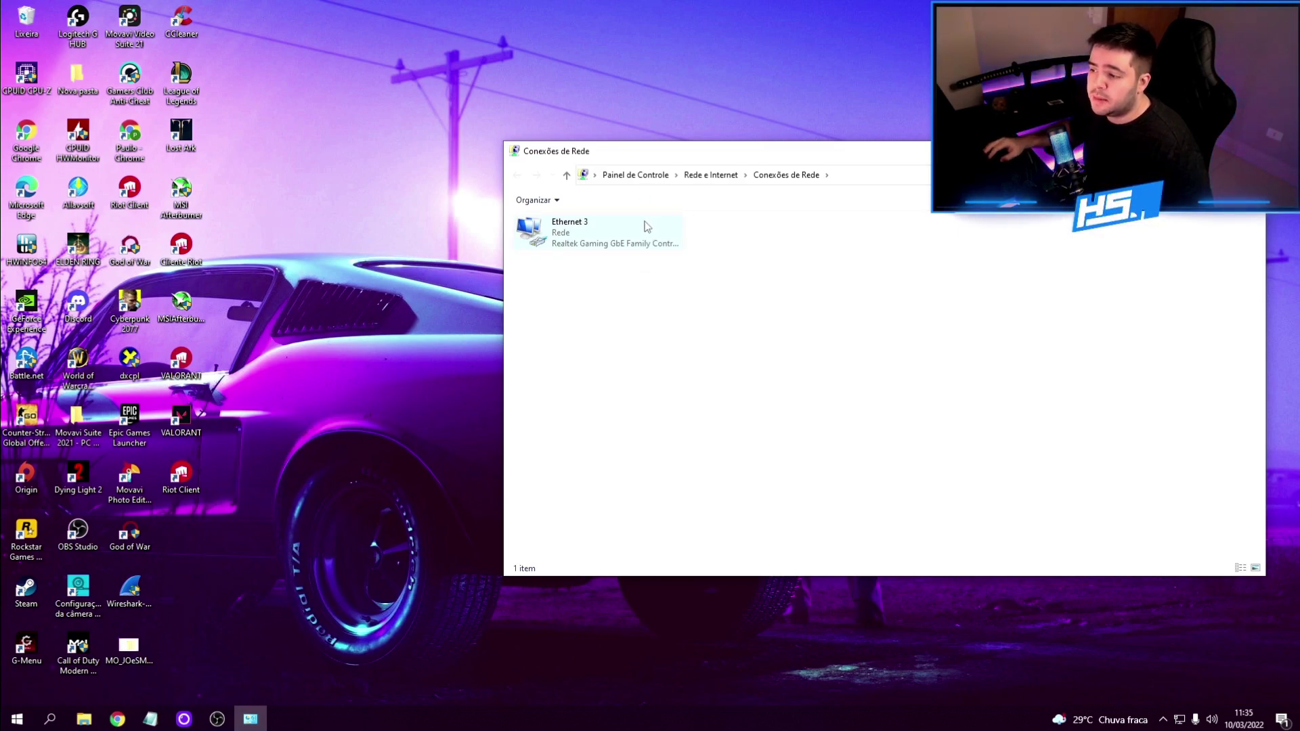
- Open the Ethernet 3 connection's properties and display the advanced settings of its Realtek Gaming GbE Family Controller
right_click(568, 232)
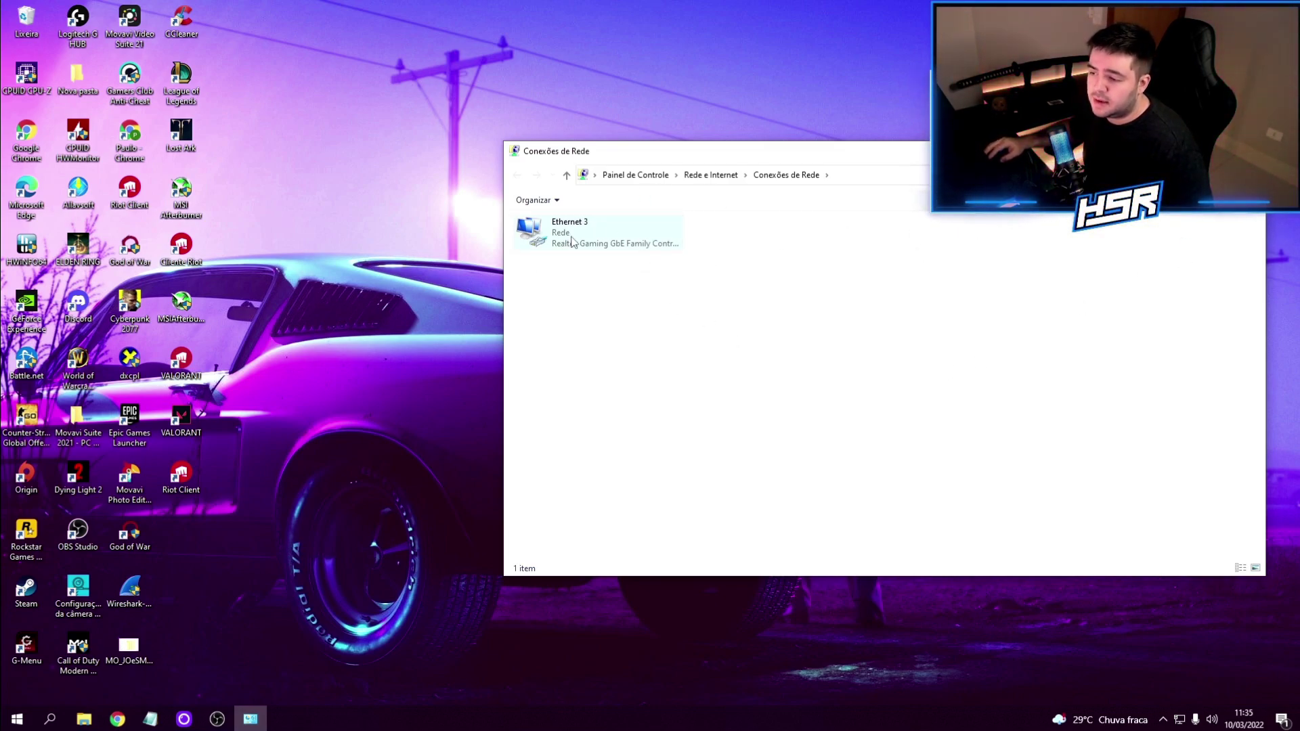
click(680, 366)
drag(664, 223, 428, 241)
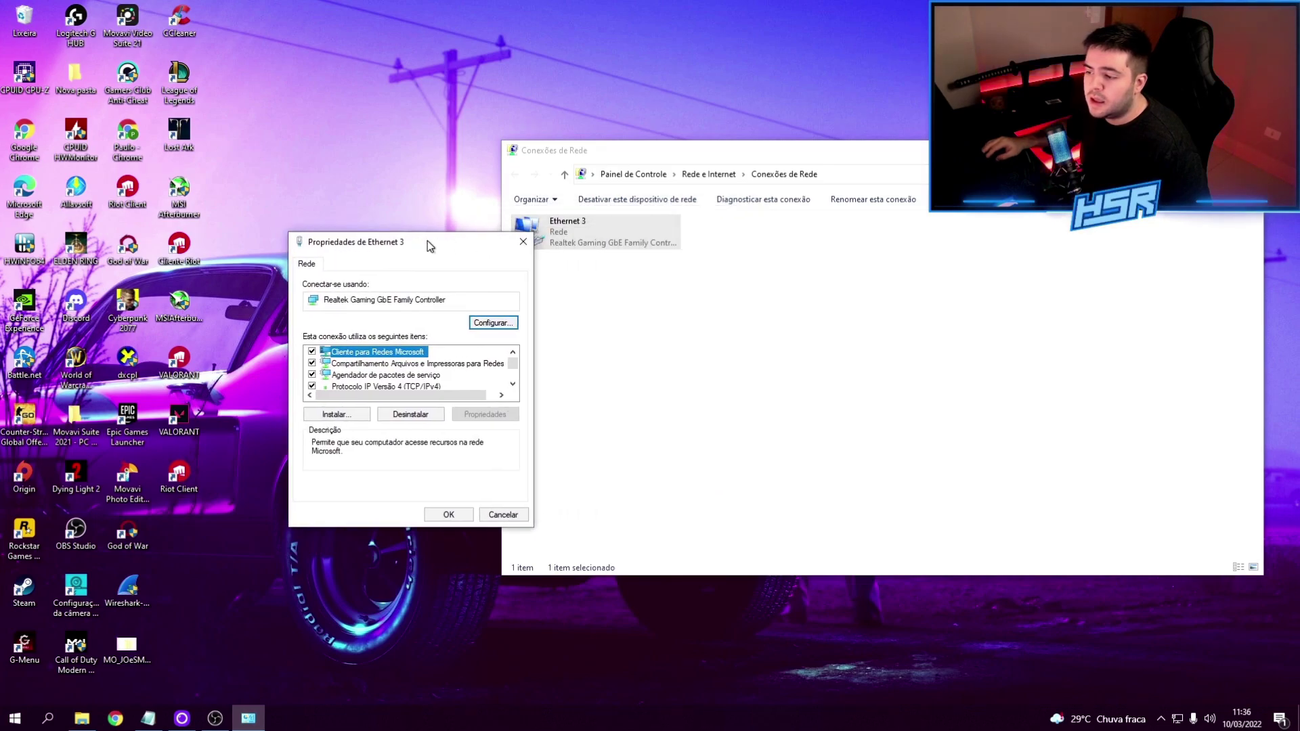
click(493, 323)
drag(222, 43, 518, 288)
click(392, 309)
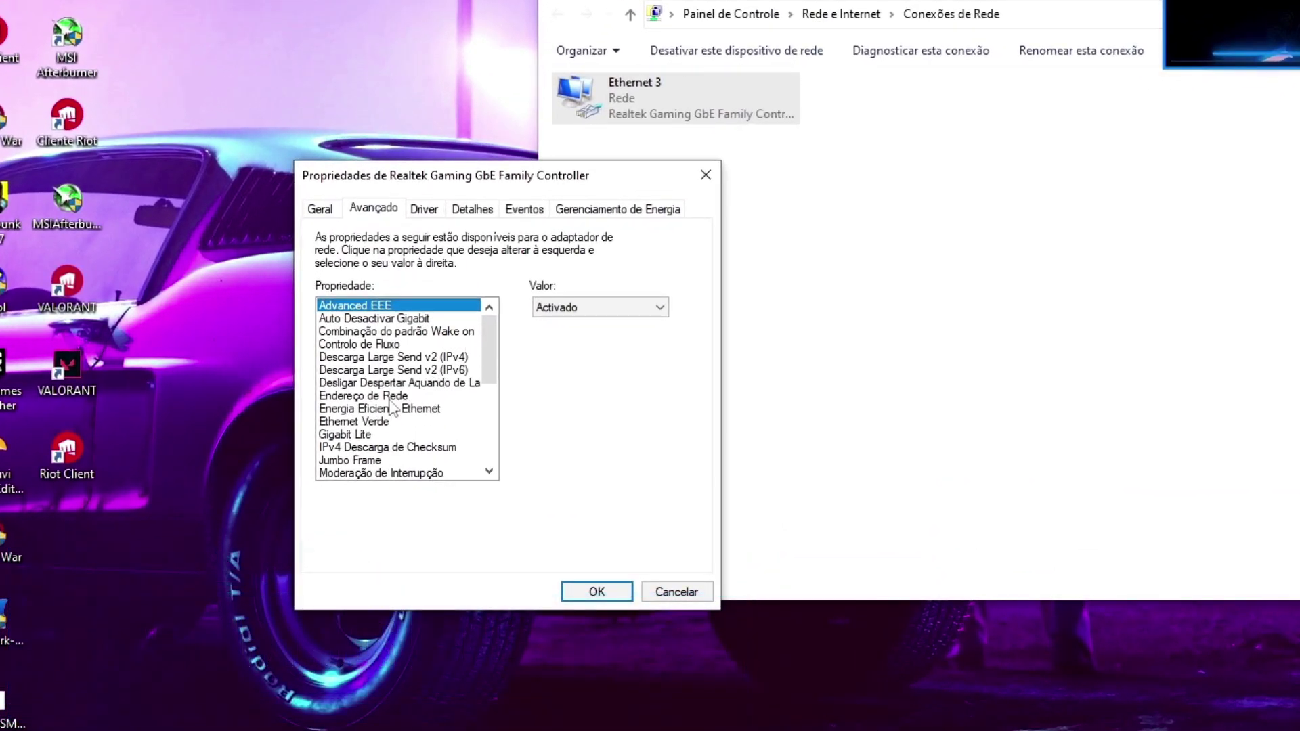
- Set the adapter properties Energia Eficiente Ethernet and Ethernet Verde to Desactivado
click(391, 410)
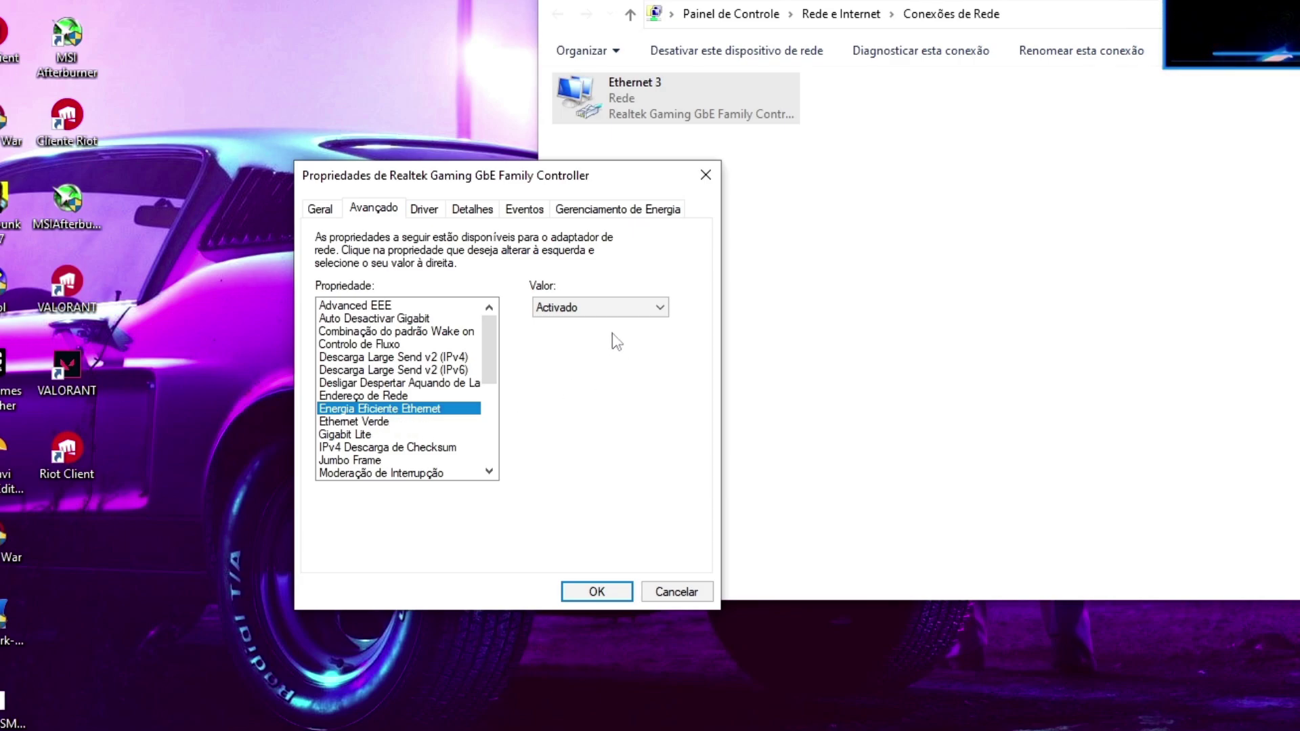
click(584, 308)
click(572, 333)
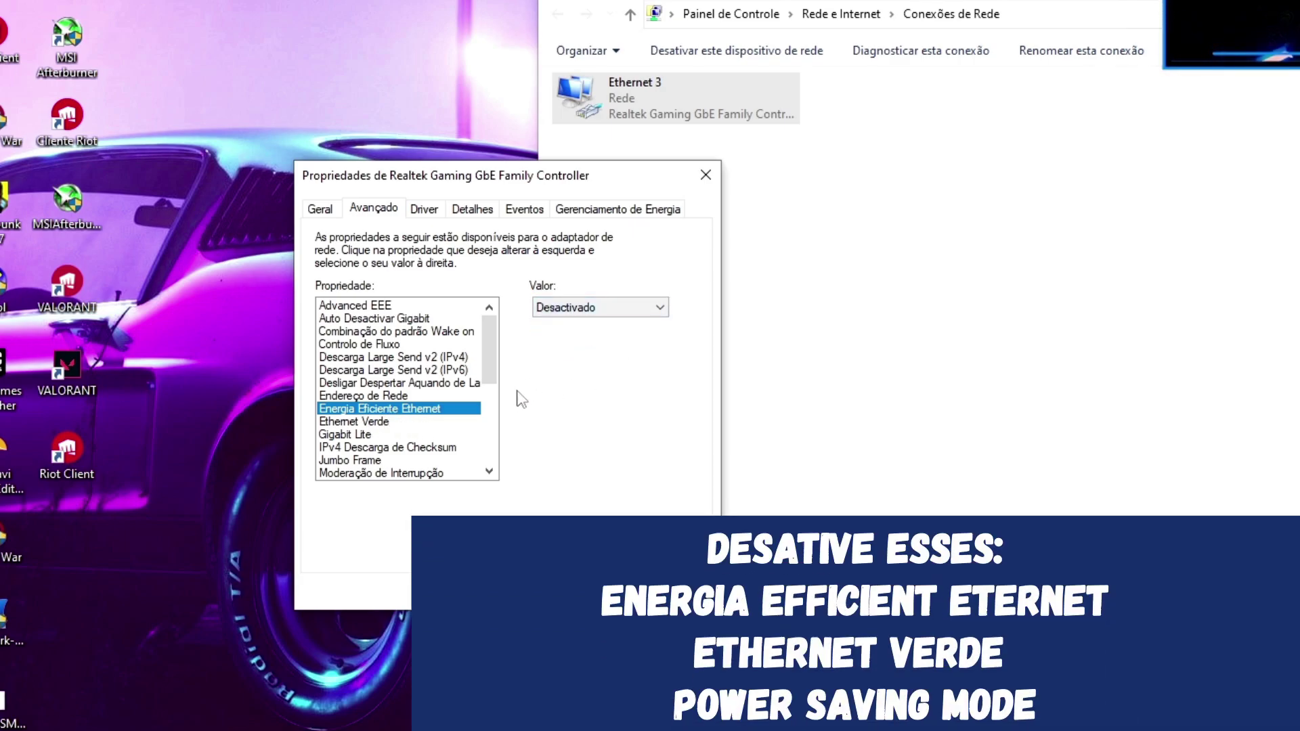
click(395, 422)
click(589, 308)
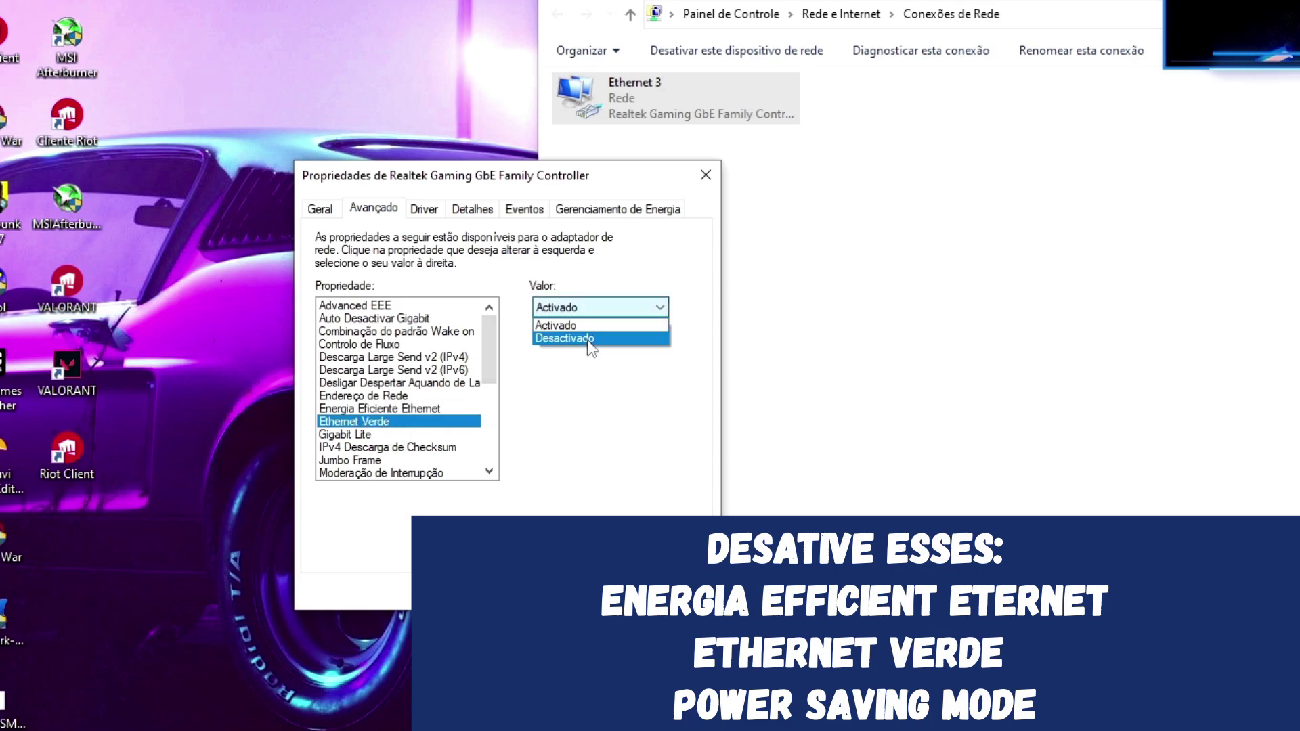
click(589, 341)
- Set the adapter's Power Saving Mode property to Desactivado
drag(489, 355, 497, 430)
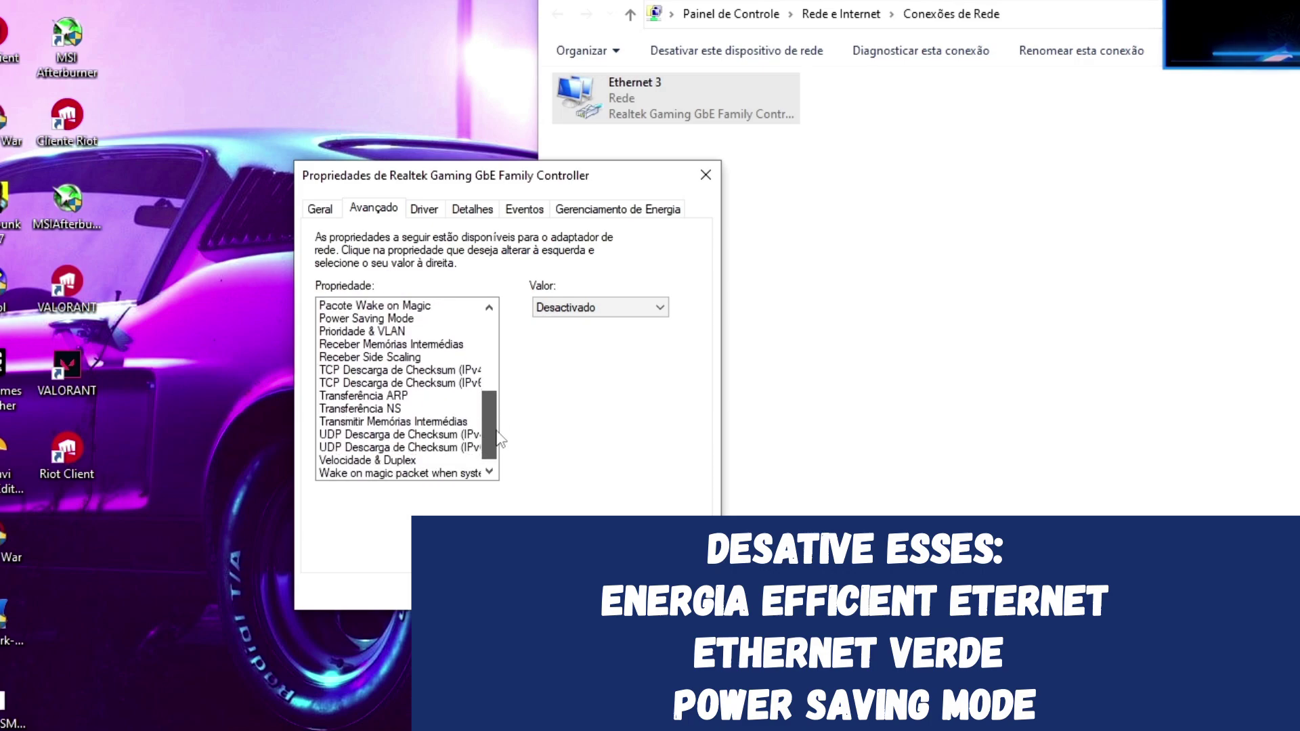
click(414, 319)
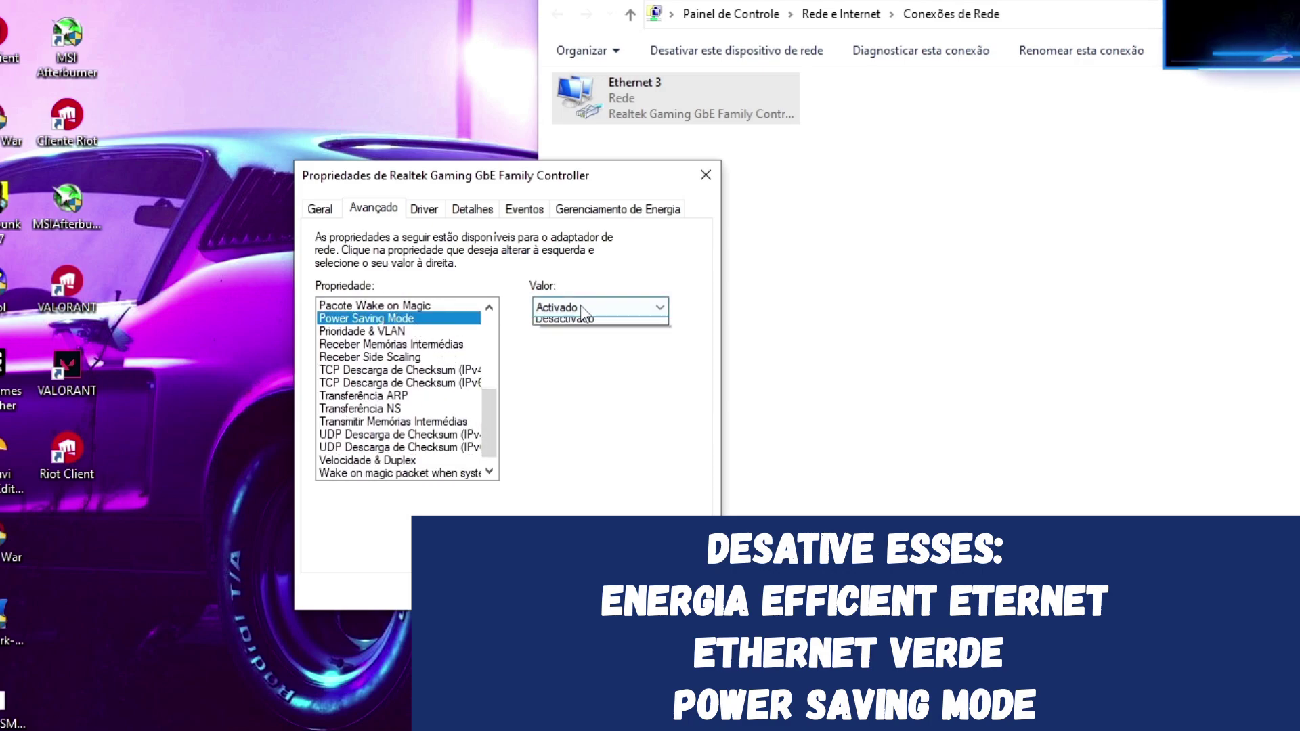
click(636, 308)
click(576, 342)
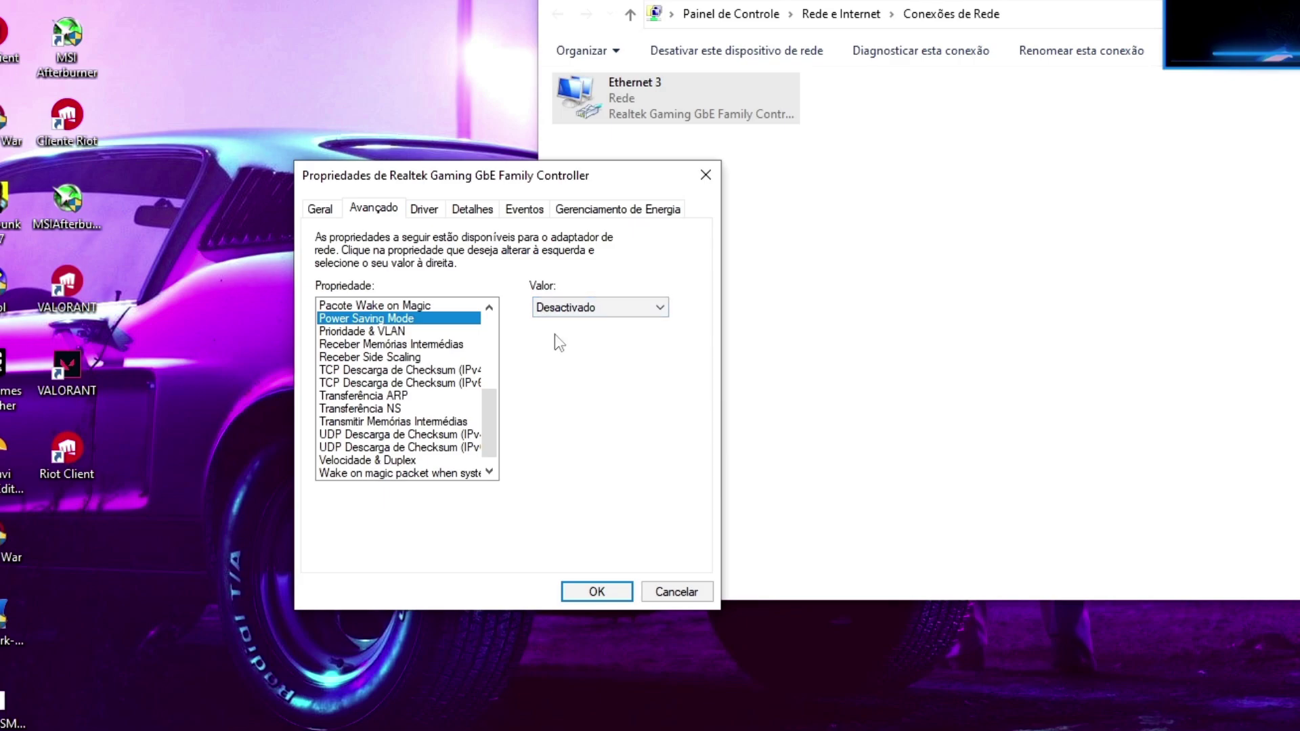
- Disallow the computer from turning off the network adapter to save power, and apply the adapter settings
click(608, 206)
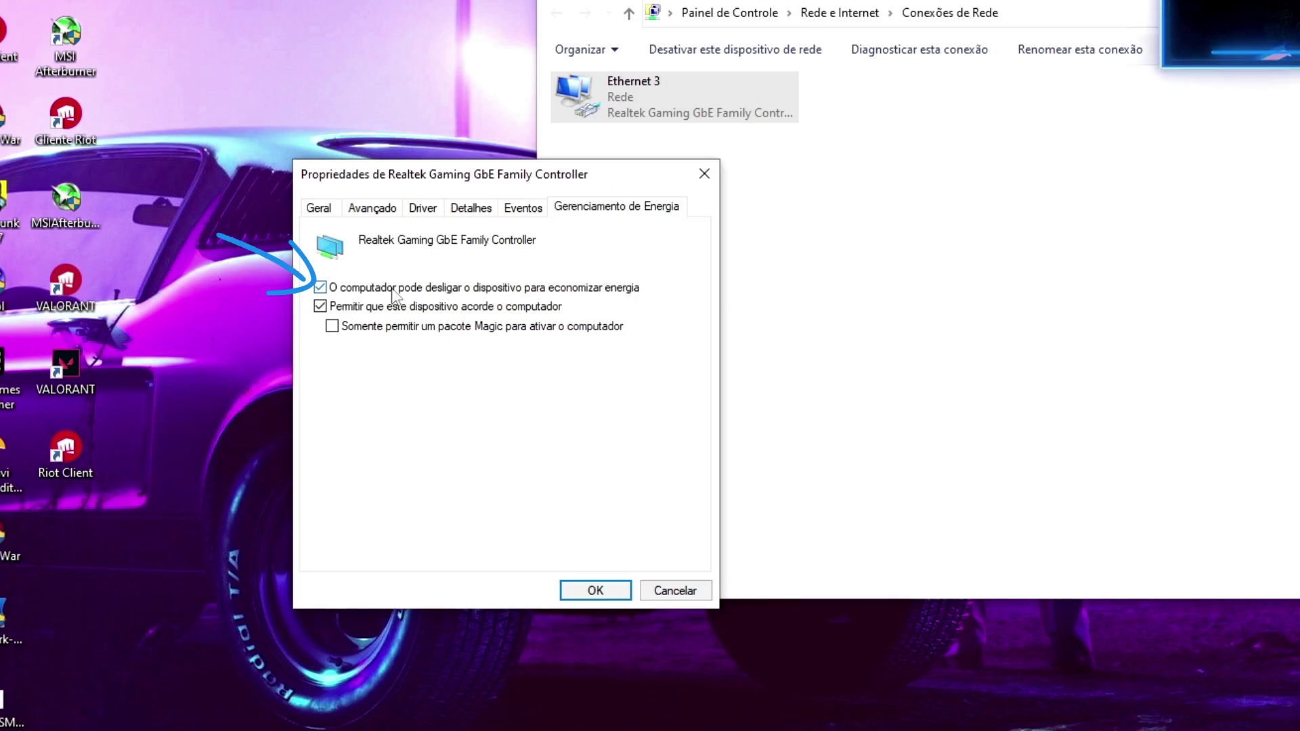
click(320, 288)
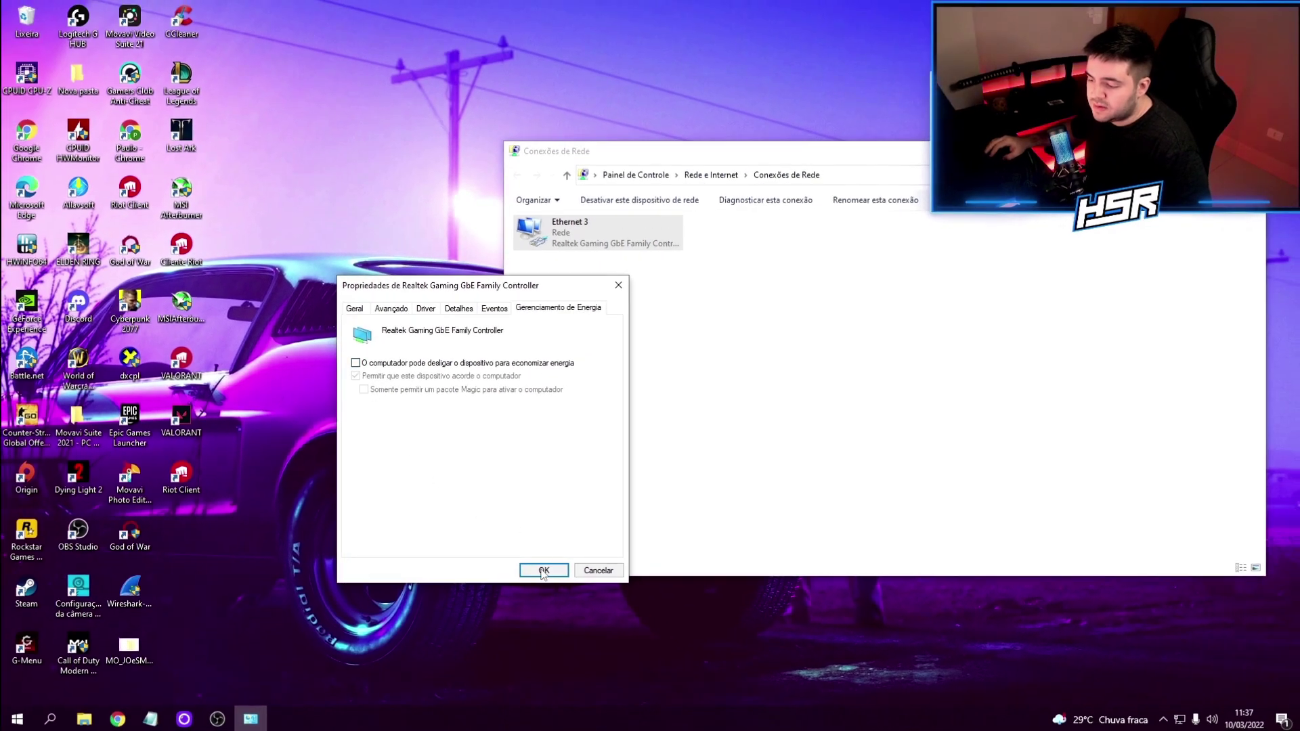
click(544, 571)
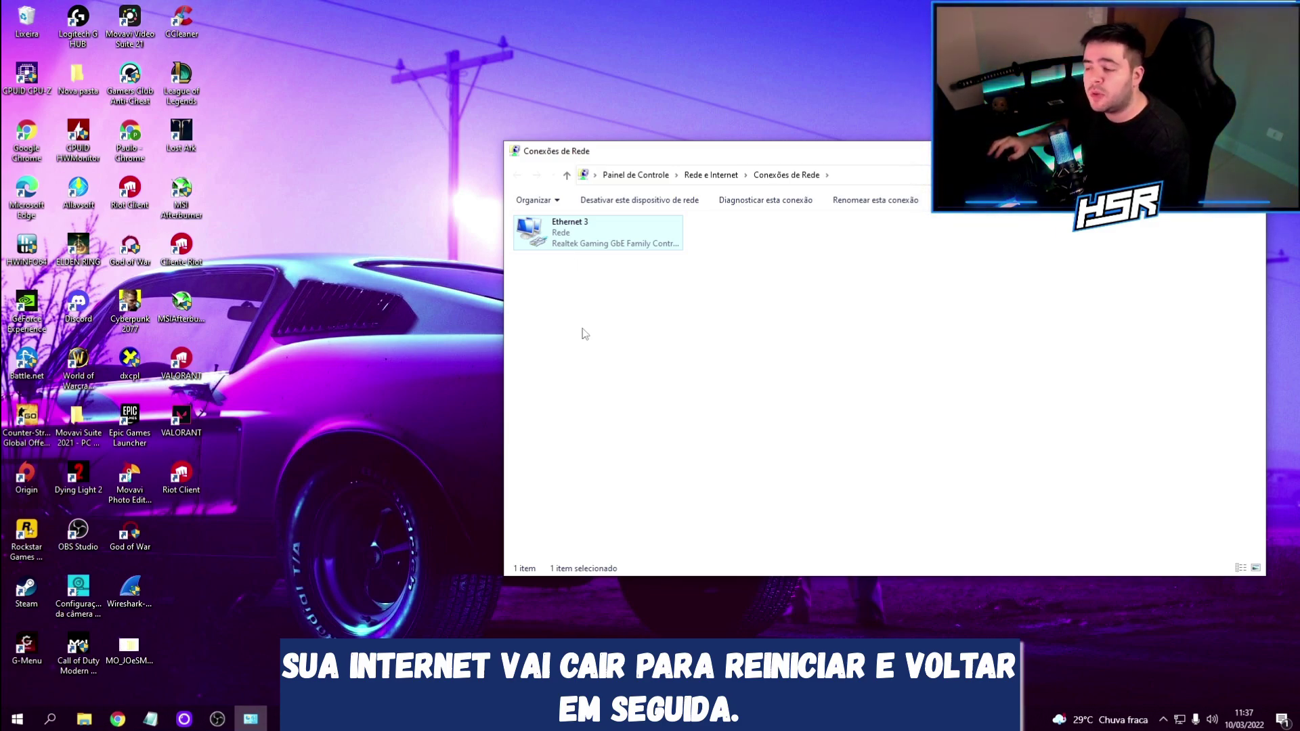
- Open the Protocolo IP Versão 4 (TCP/IPv4) properties of the Ethernet 3 connection
right_click(579, 242)
click(624, 368)
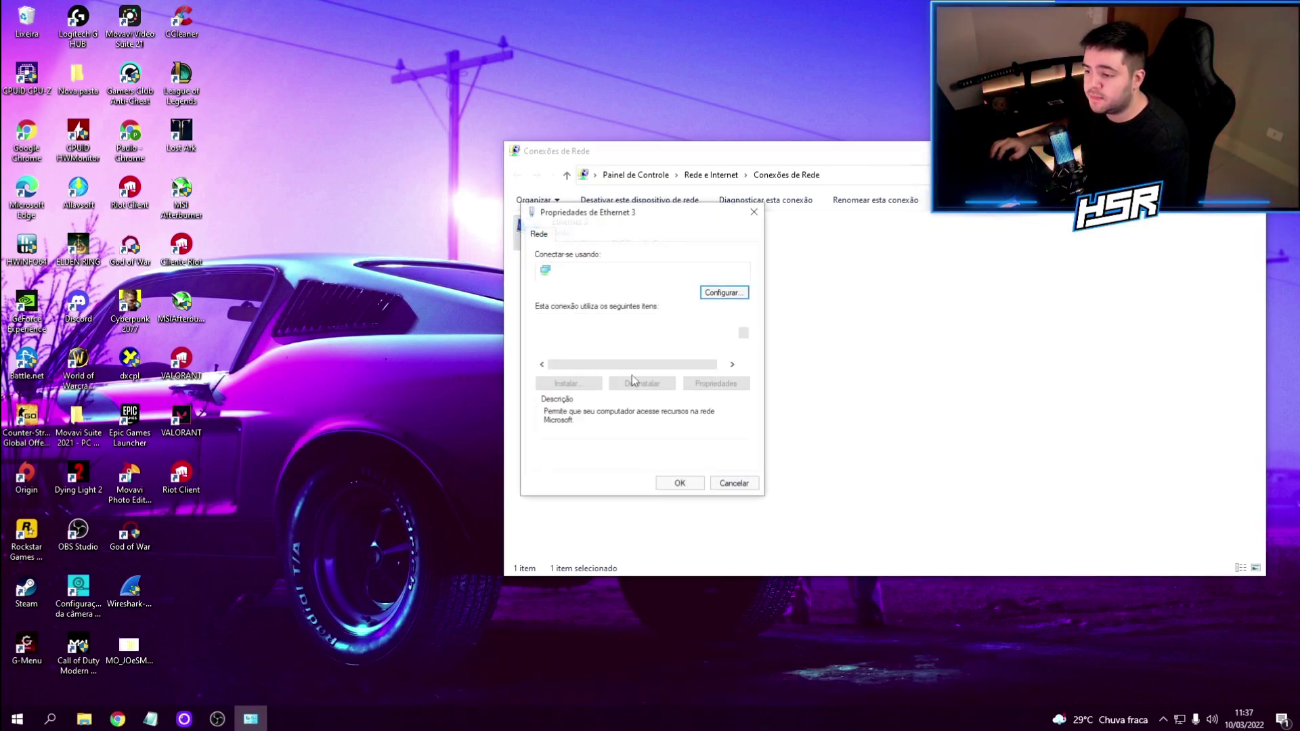
scroll(615, 353, down, 1)
double_click(616, 334)
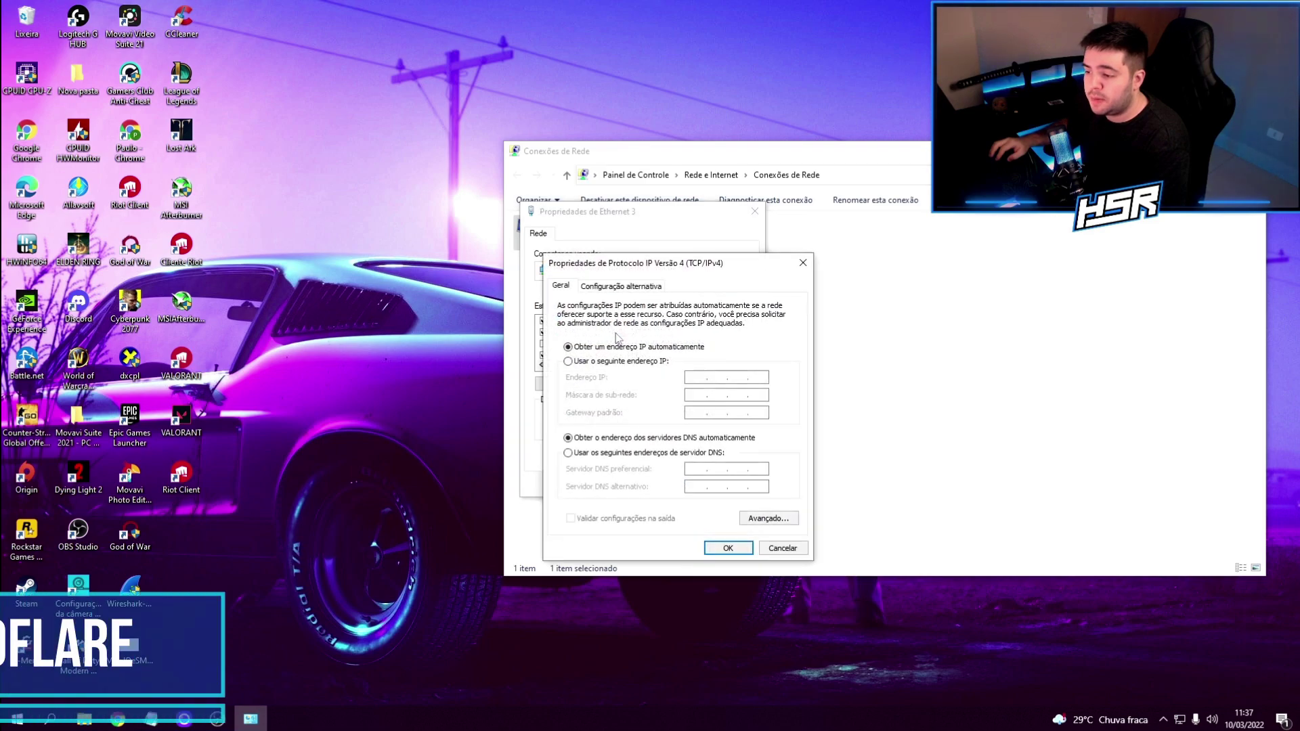
- Try manual DNS servers 8.8.8.8 (preferred) and 8.8.4.4 (alternate), and switch back to obtaining the DNS address automatically
click(568, 452)
drag(725, 265, 620, 244)
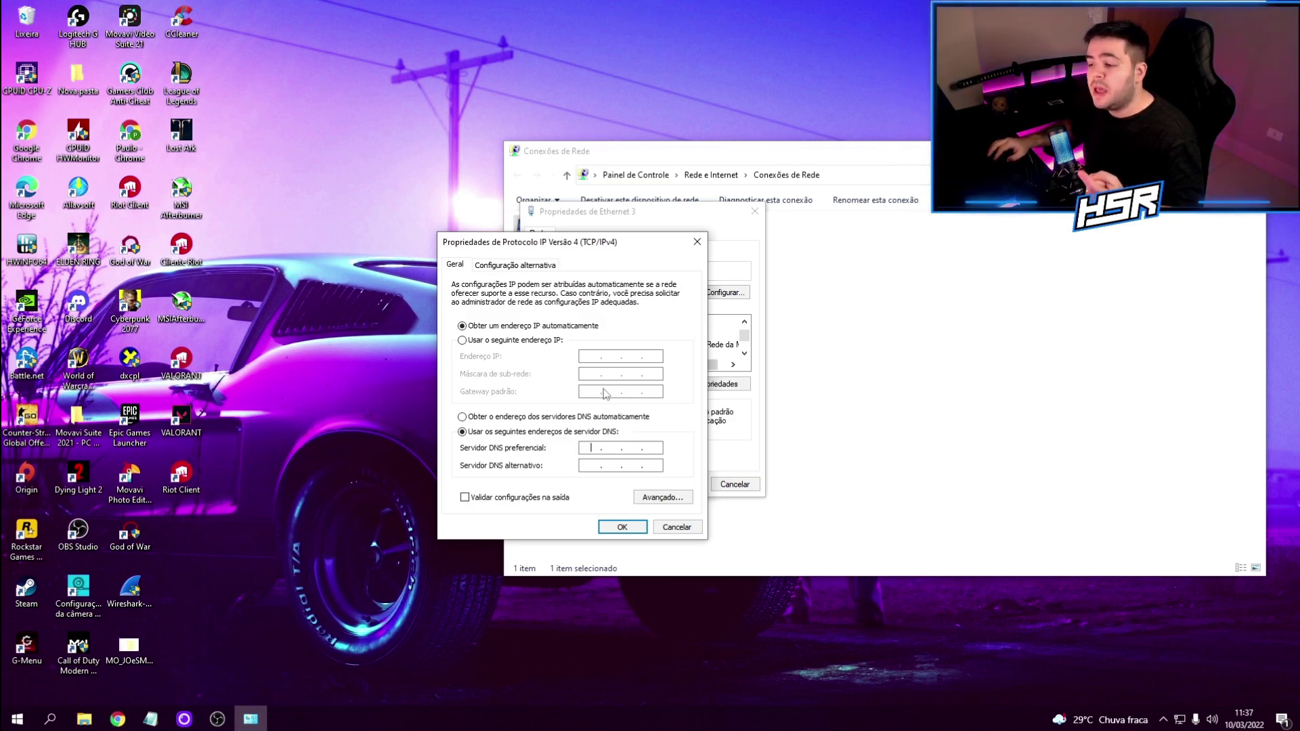
text(8.8.8.8)
click(593, 466)
text(8)
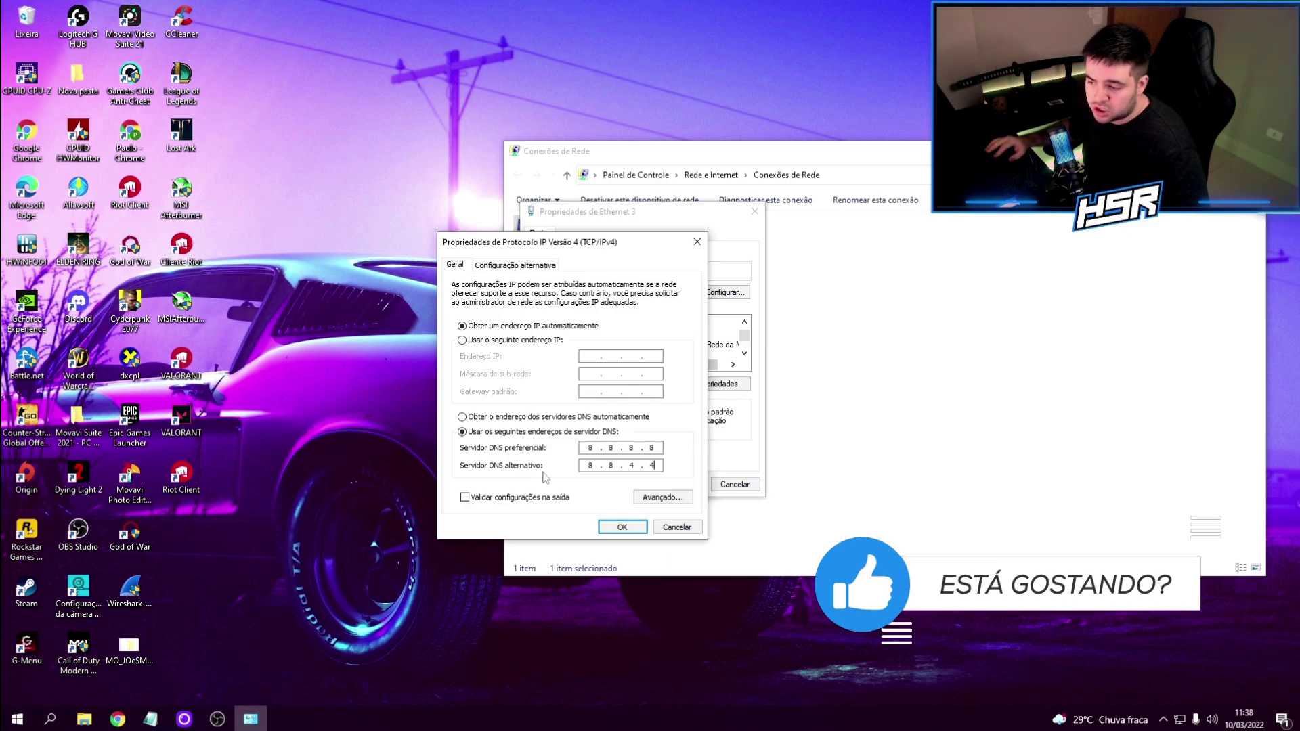
click(462, 417)
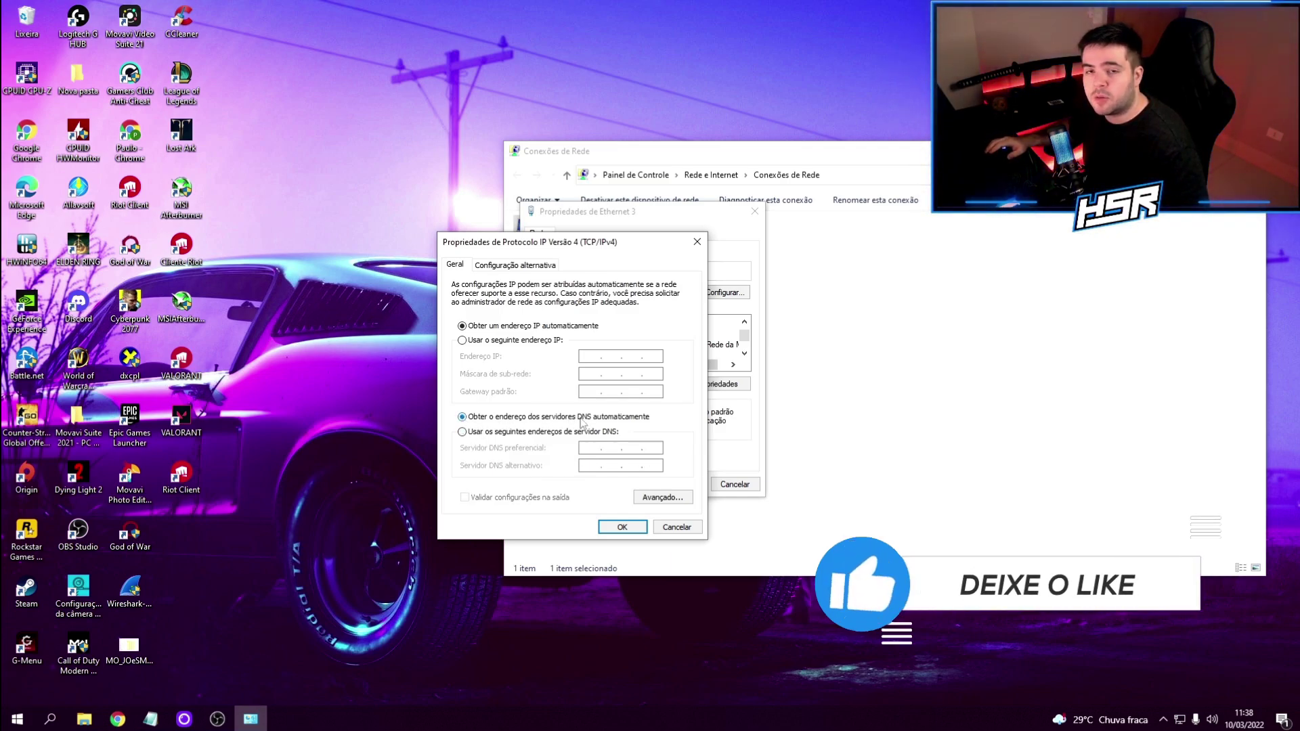
- Accept the IPv4 protocol settings and close the Ethernet 3 properties
click(622, 527)
click(755, 211)
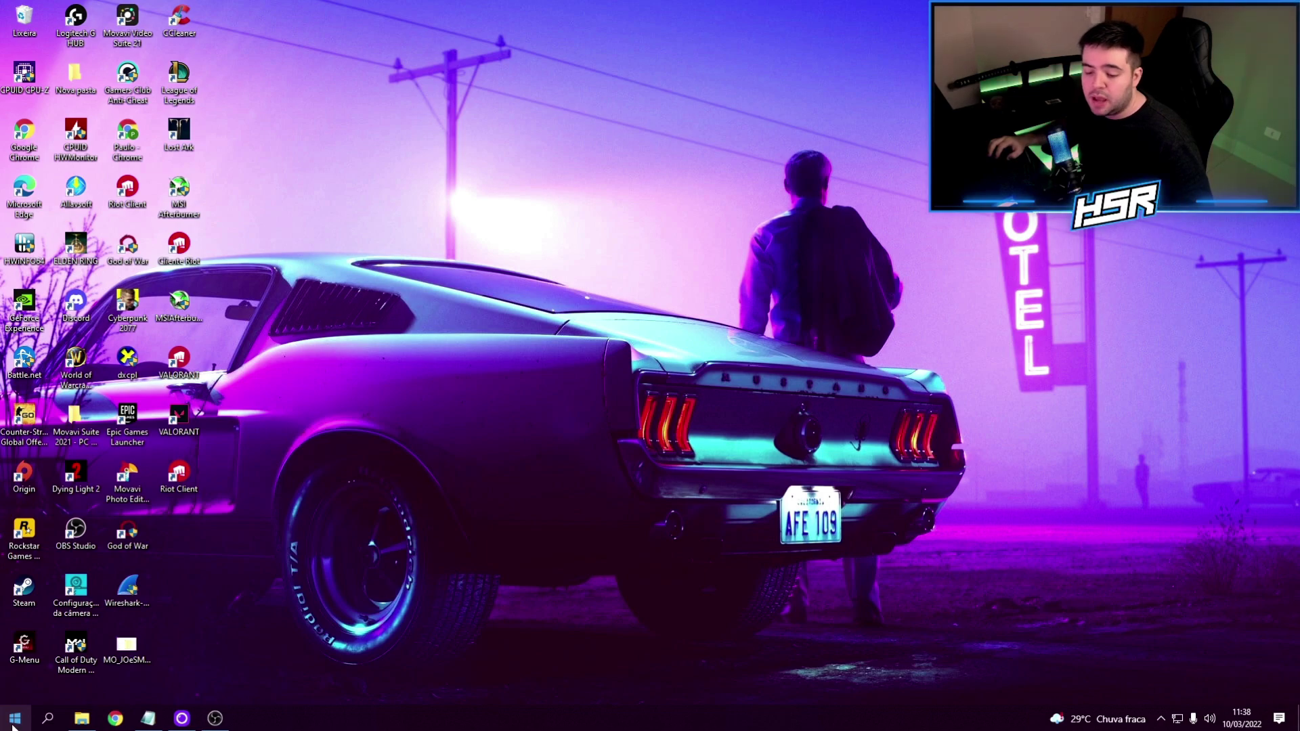
- Run gpedit.msc to open the Local Group Policy Editor, and widen its tree so the folder names are readable
click(13, 723)
text(exe)
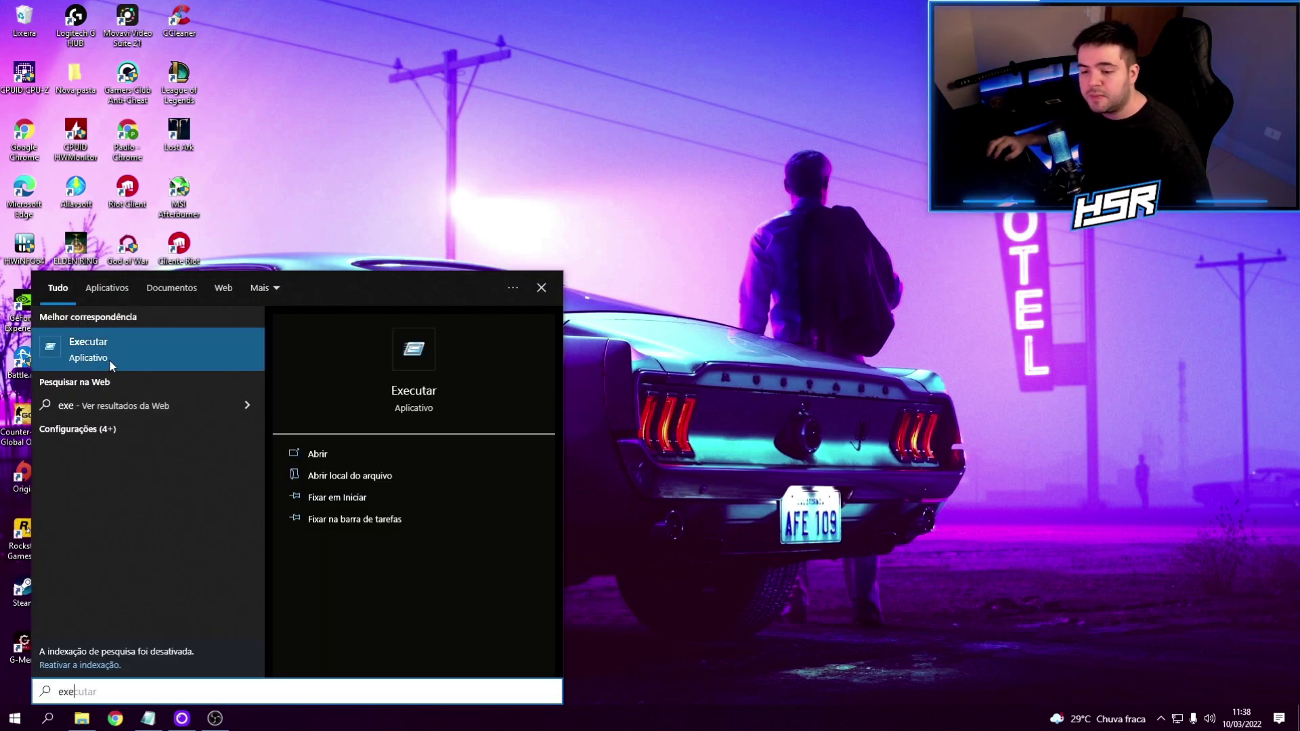
click(119, 348)
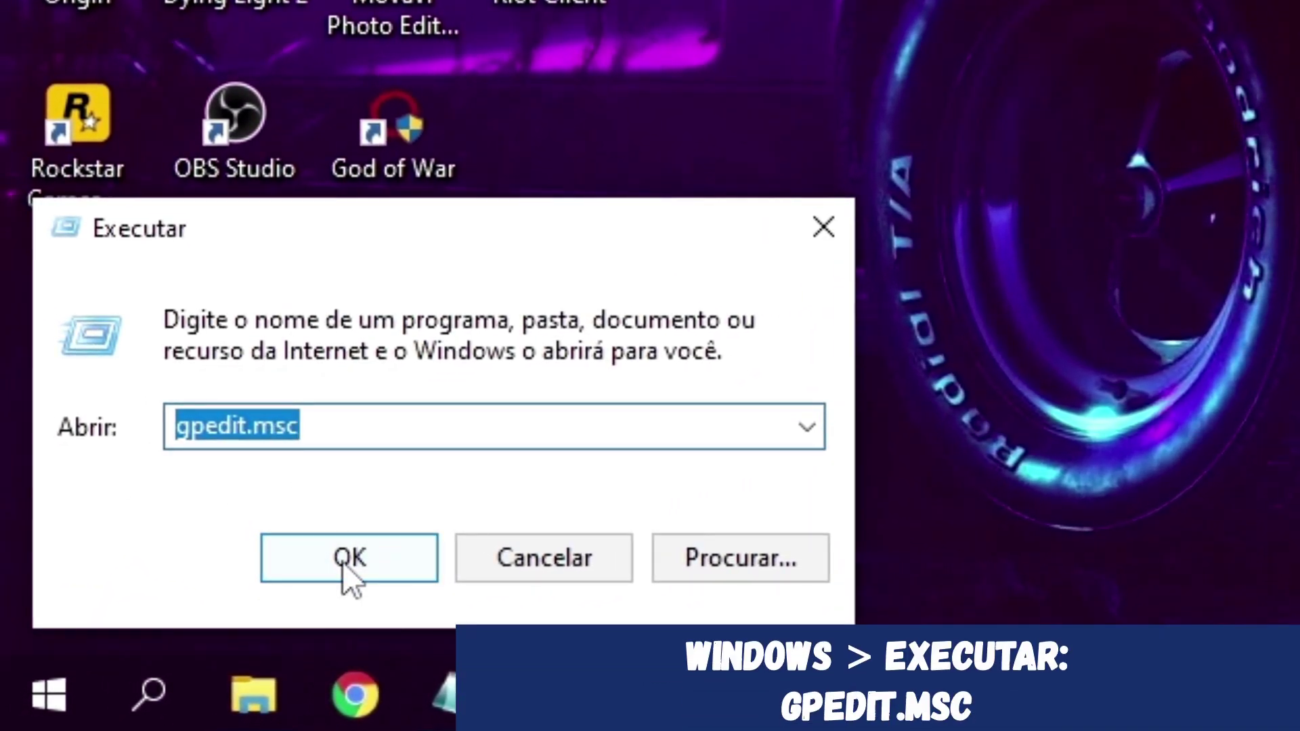
click(346, 562)
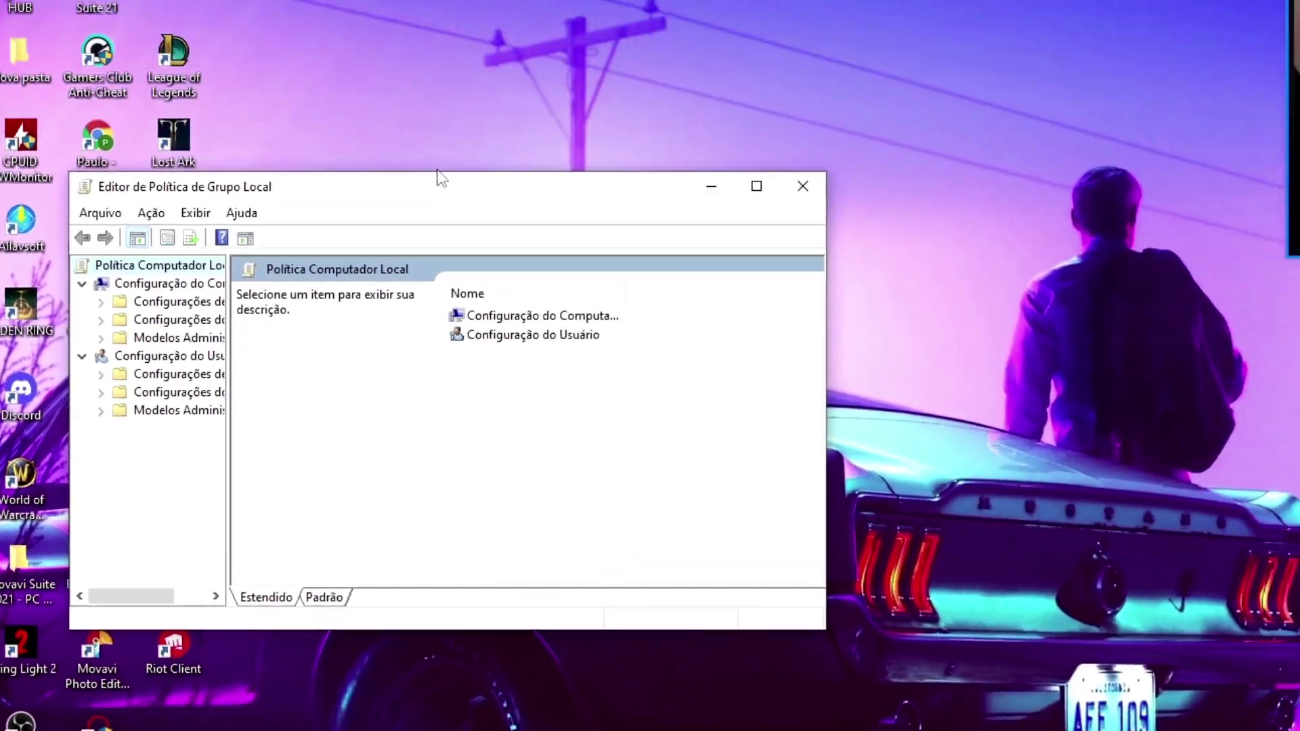
drag(439, 177, 727, 216)
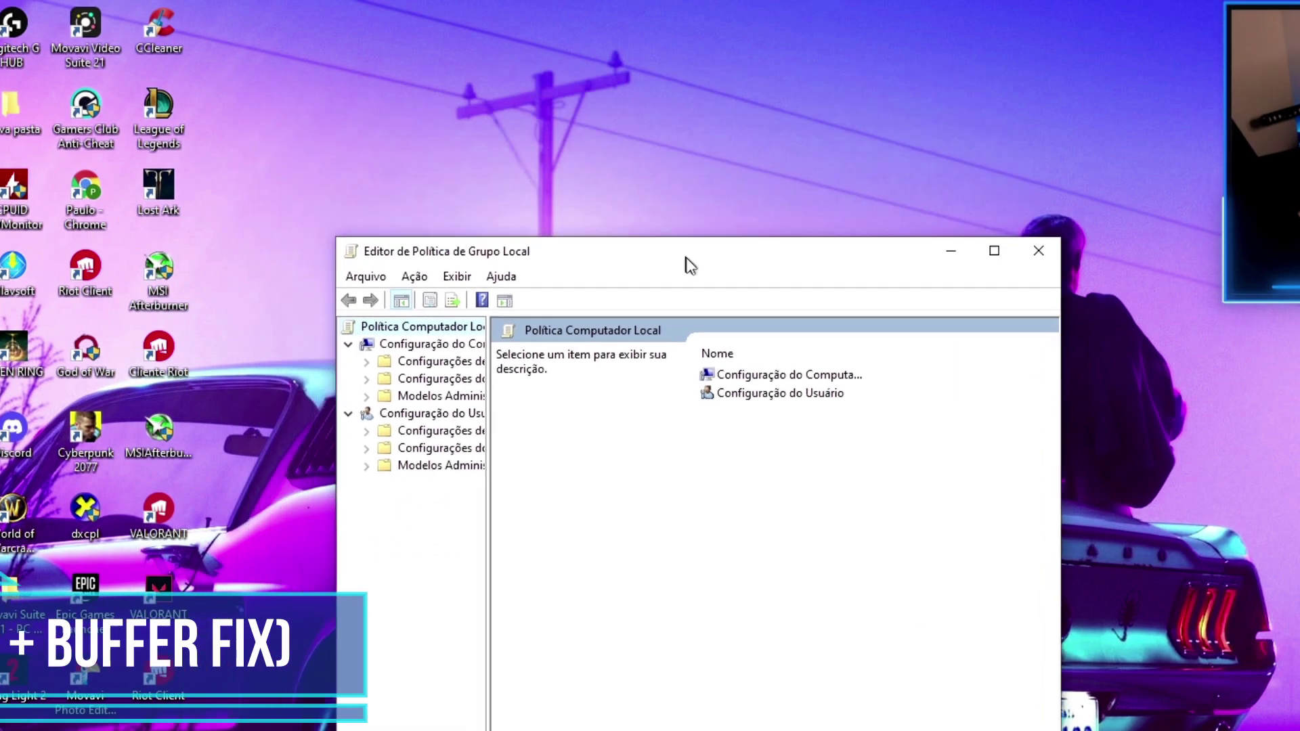
drag(689, 264, 717, 304)
drag(517, 451, 597, 451)
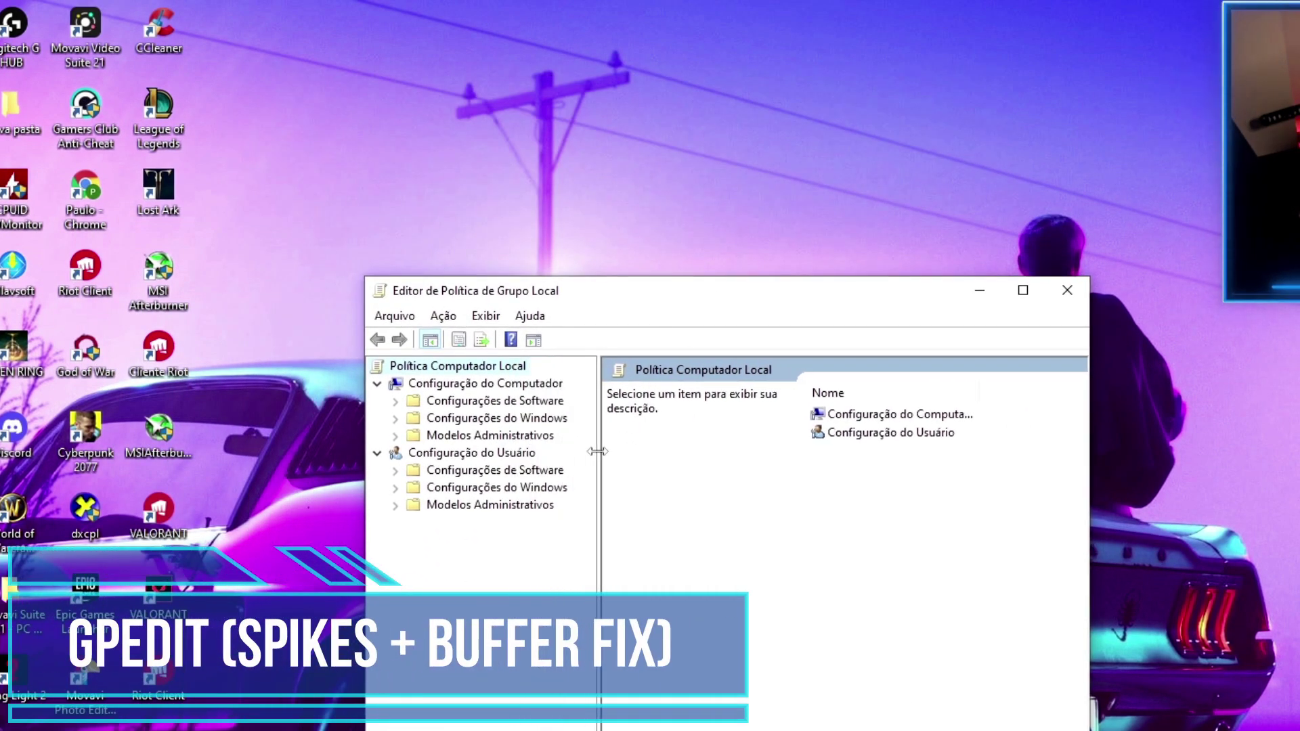
- Open the Agendador de pacotes QoS policies under Configuração do Computador, Modelos Administrativos, Rede
click(470, 436)
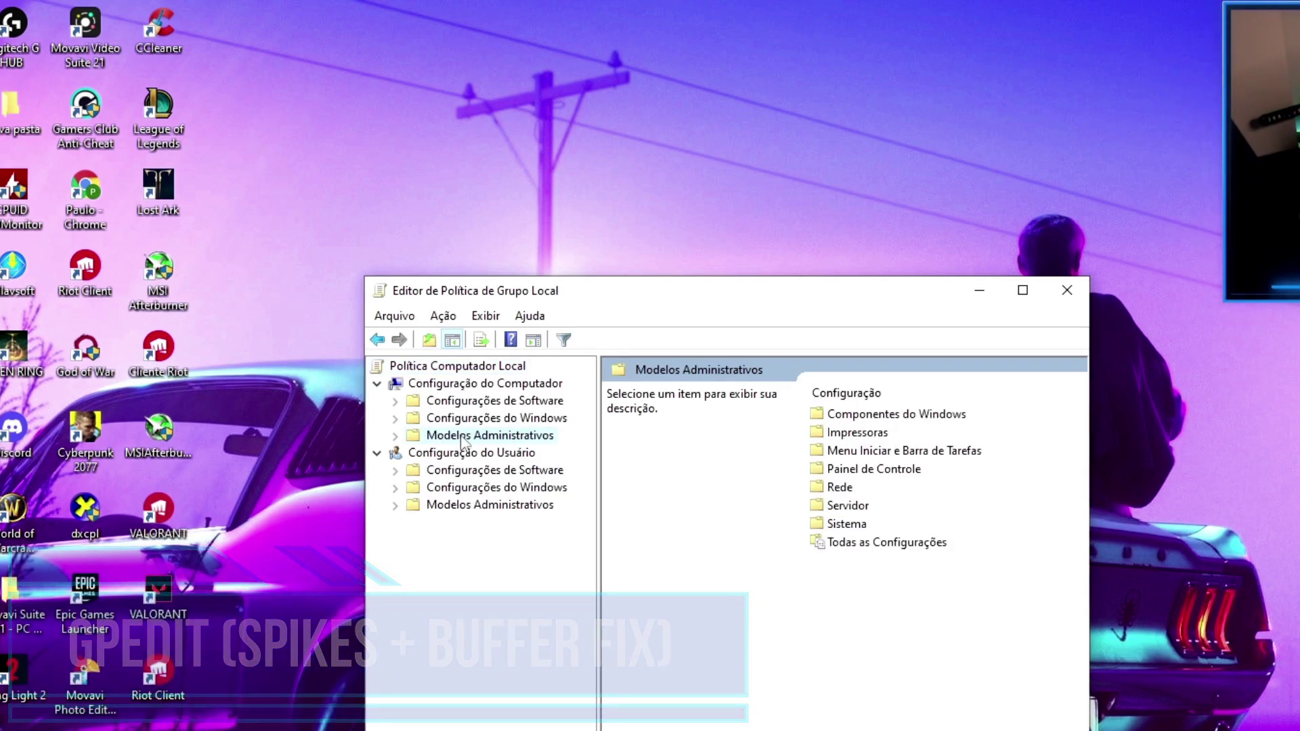
click(394, 437)
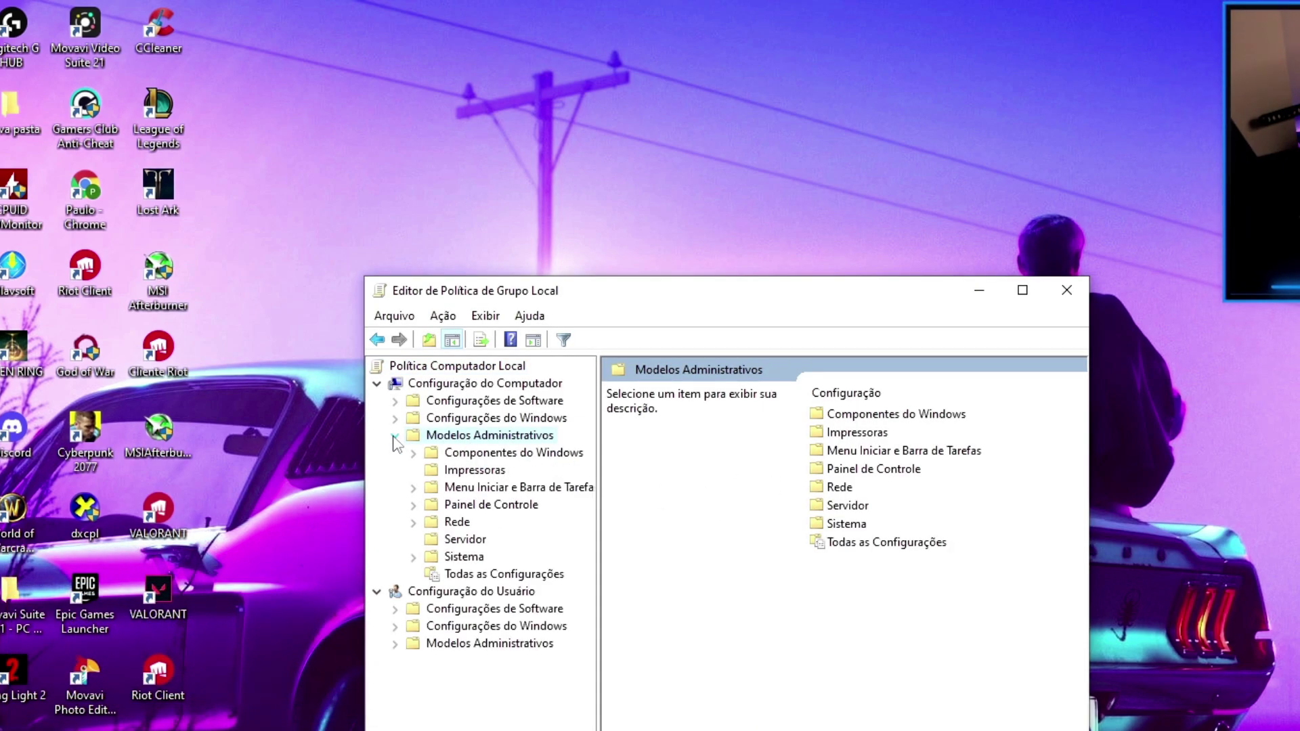
click(459, 525)
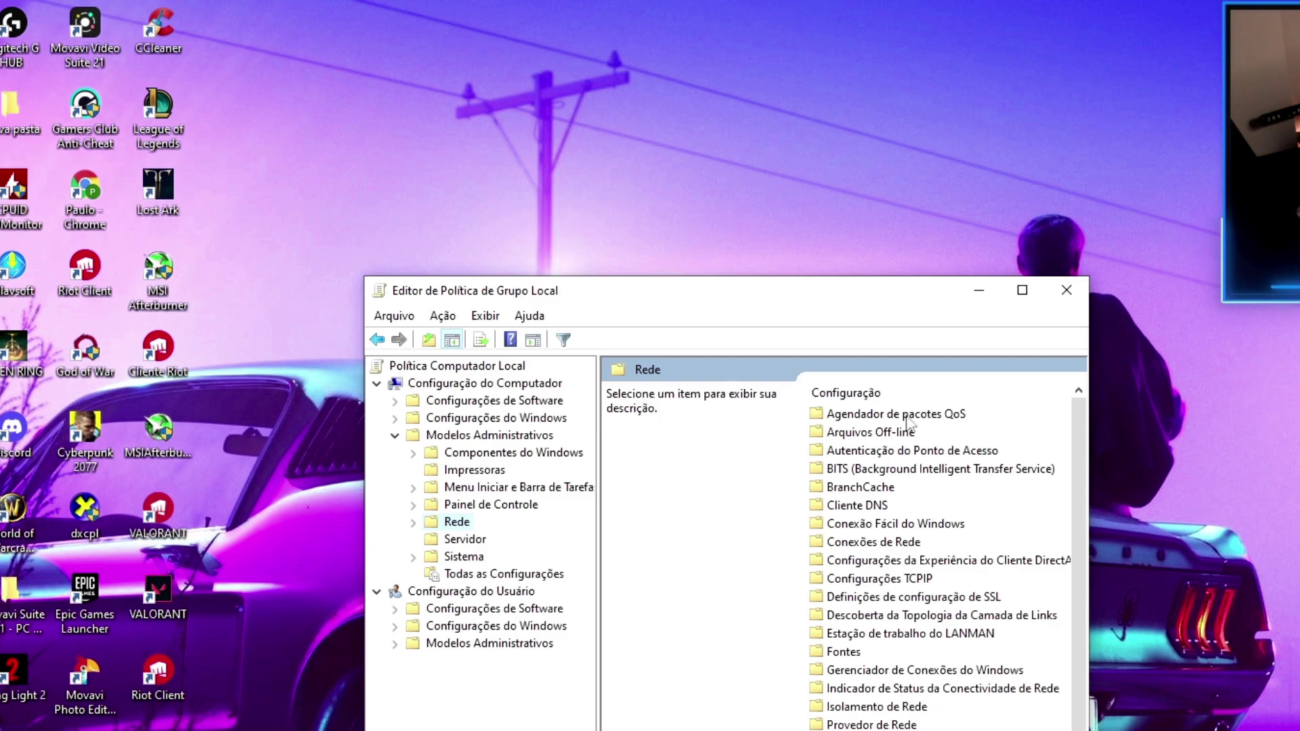
drag(877, 304, 720, 306)
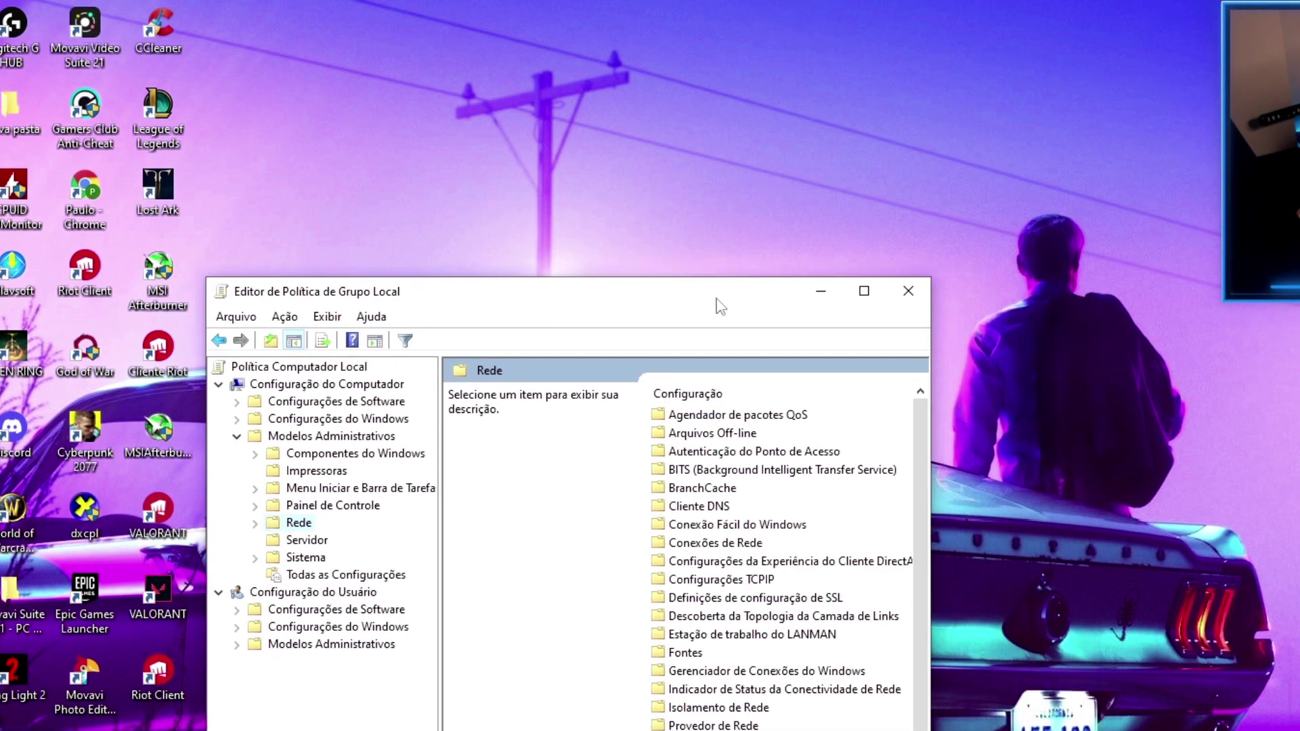
click(741, 422)
double_click(738, 416)
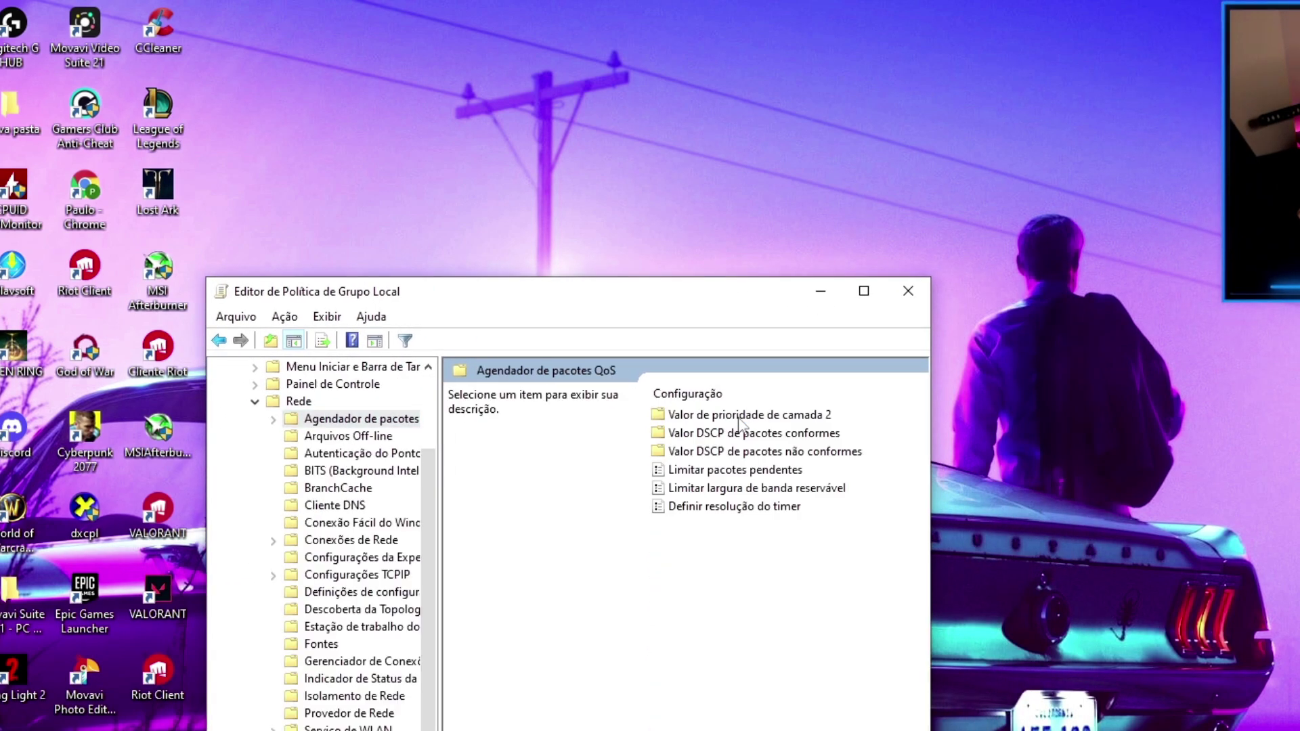
- Set the Limitar largura de banda reservável policy to Habilitado and select its bandwidth limit percentage for editing
double_click(711, 491)
drag(369, 197, 503, 284)
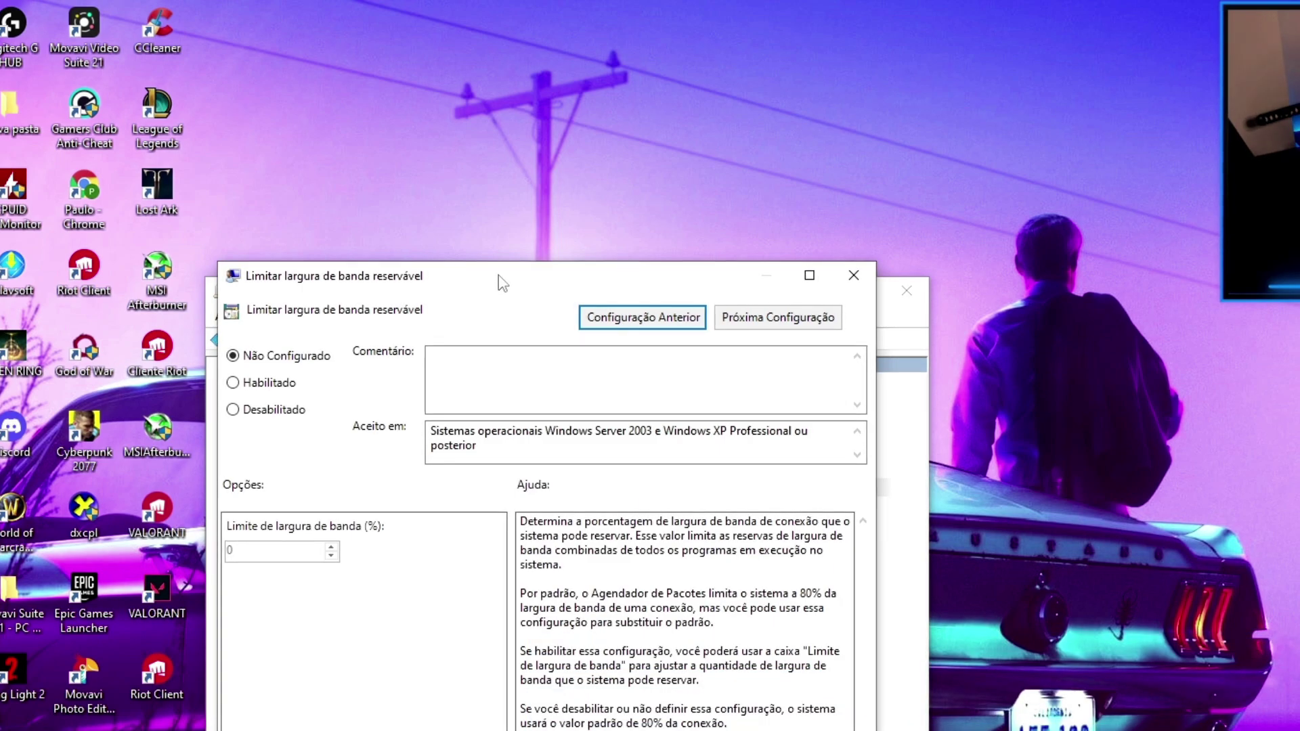
click(233, 383)
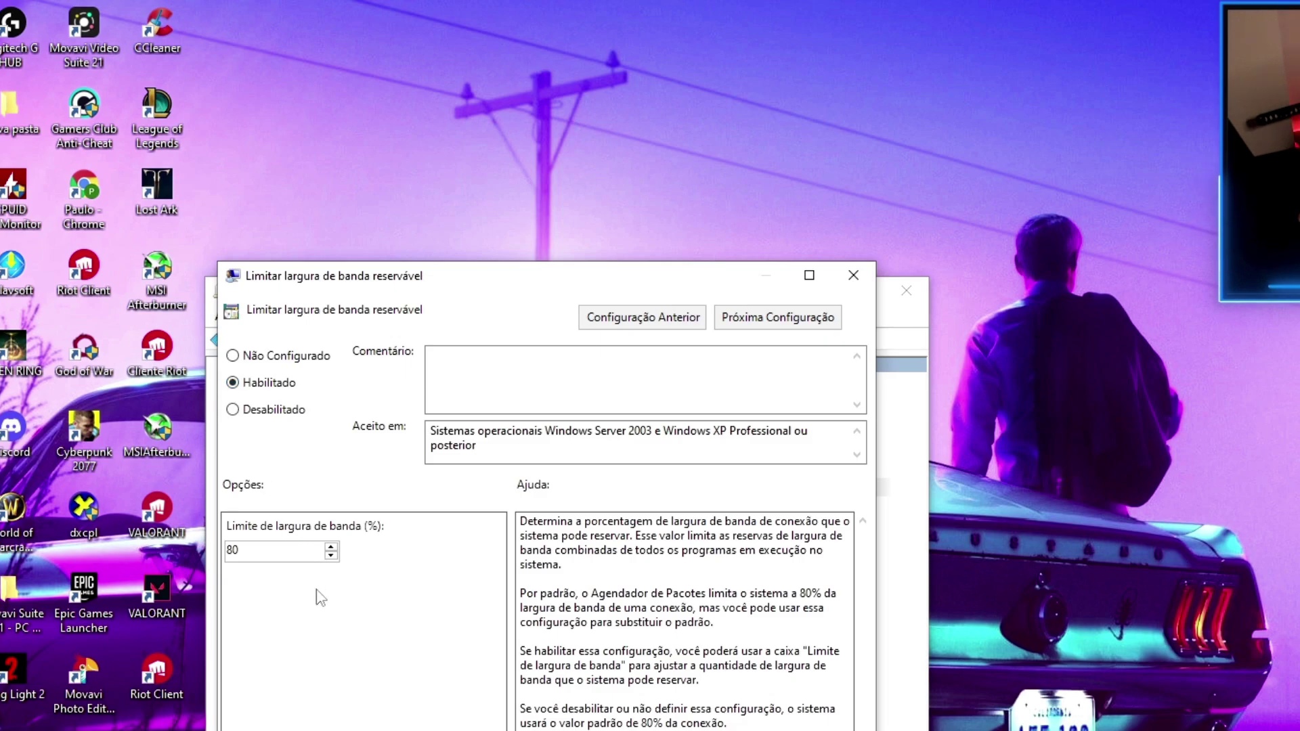
drag(269, 550, 229, 550)
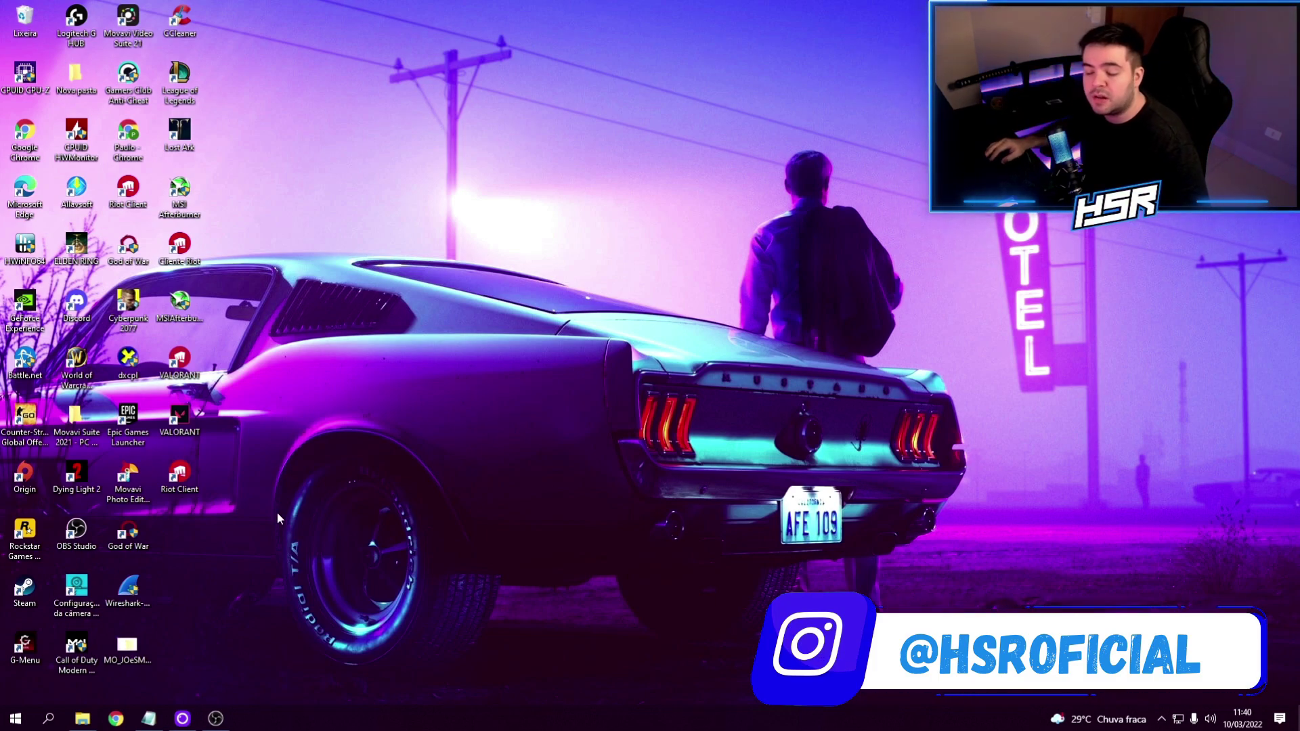
- Search Windows for "windows update de" and open the Windows Update delivery settings (Configurações de entrega do Windows Update)
key(super)
text(wi)
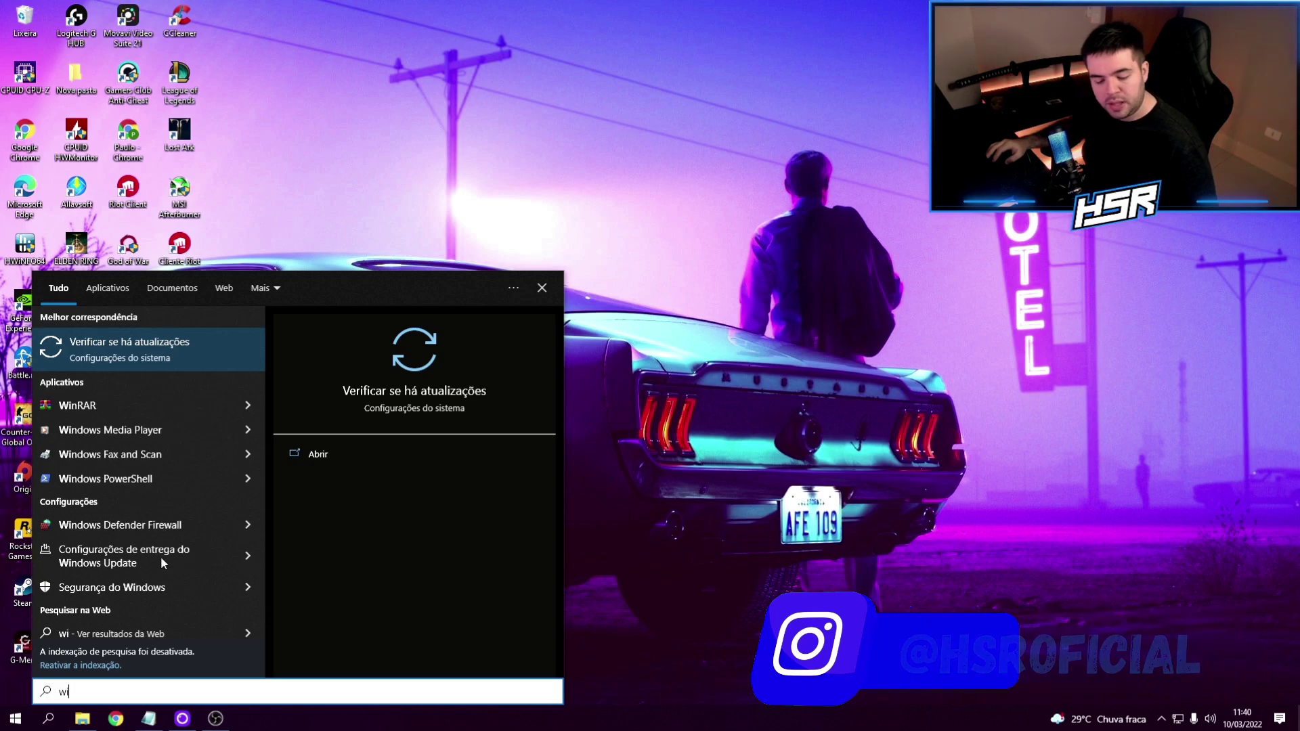
text(ndows )
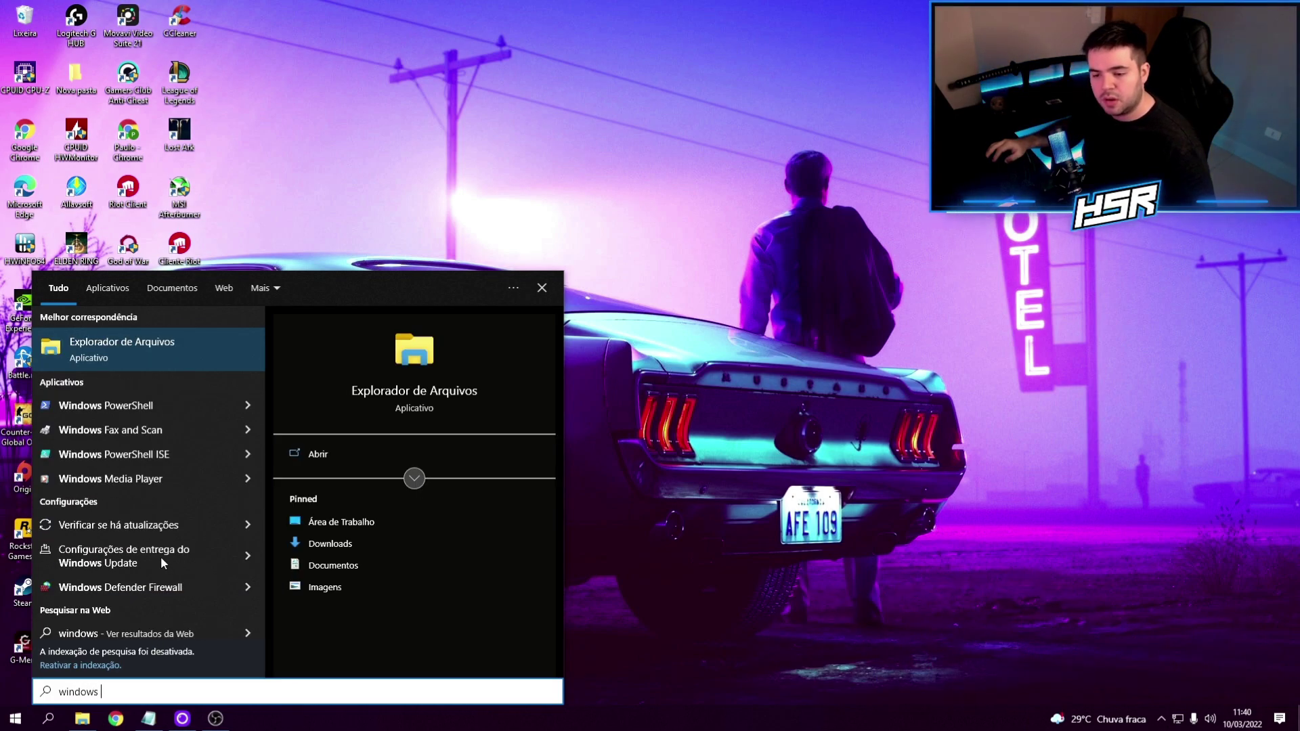
text(up)
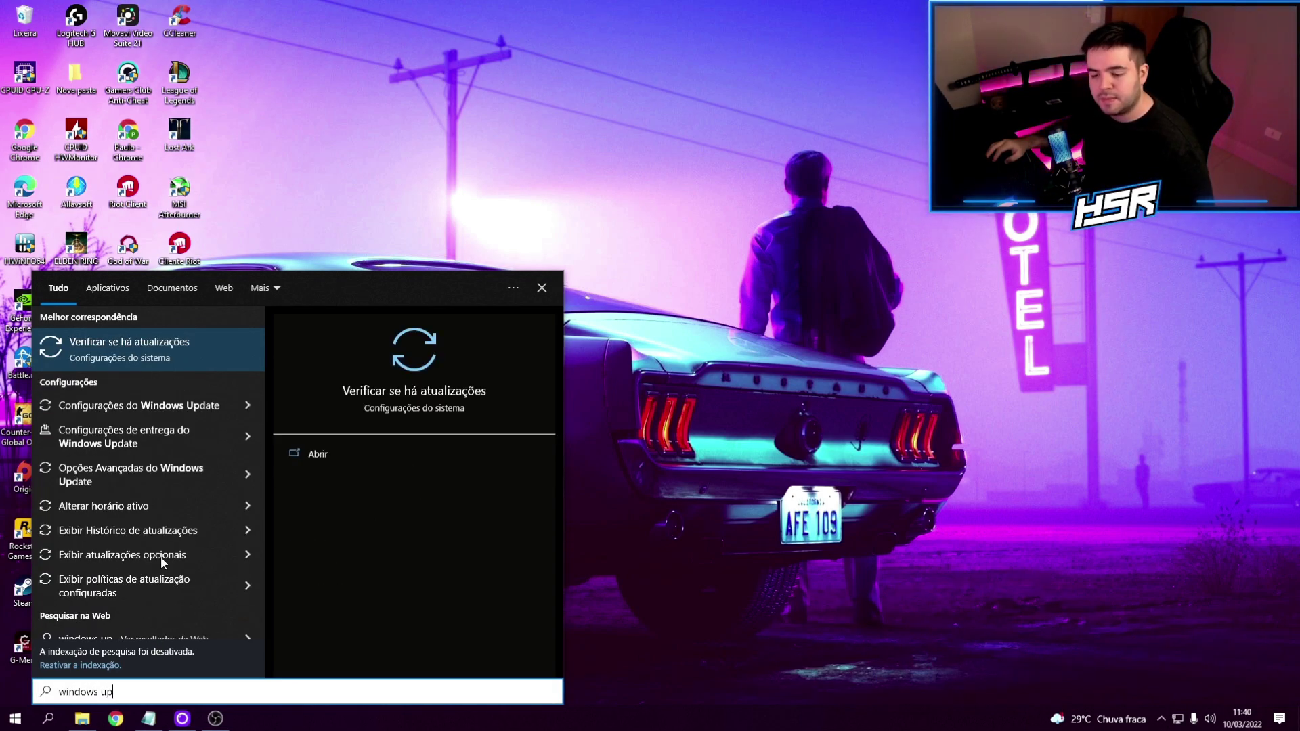
text(date de)
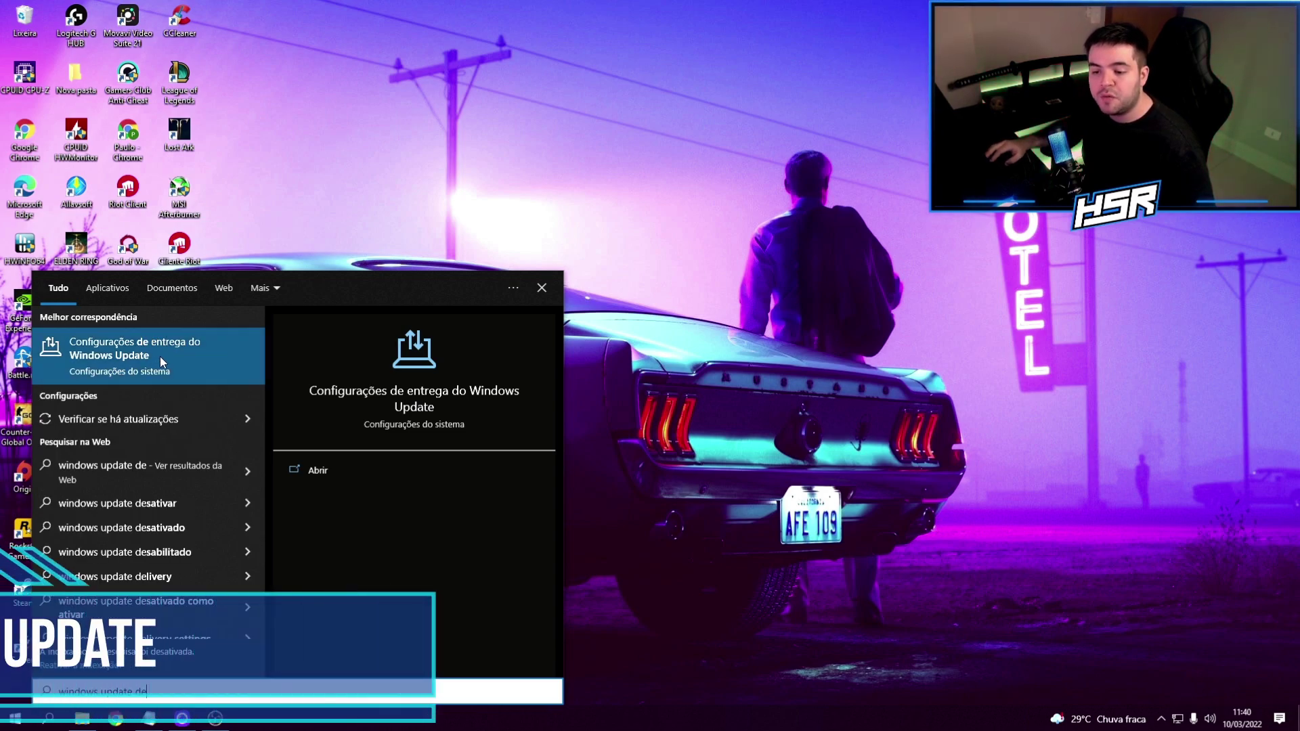
click(148, 356)
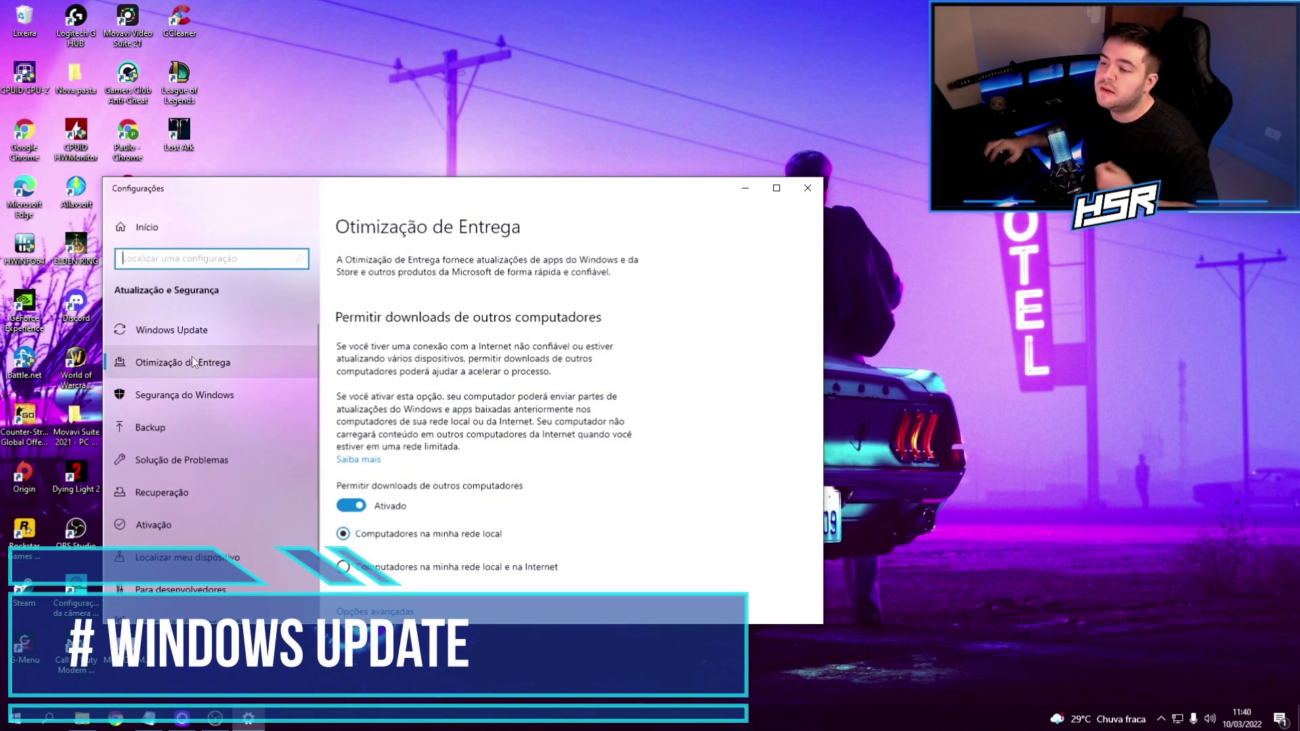
- Turn off Permitir downloads de outros computadores in Otimização de Entrega
drag(453, 177, 445, 121)
scroll(474, 339, down, 2)
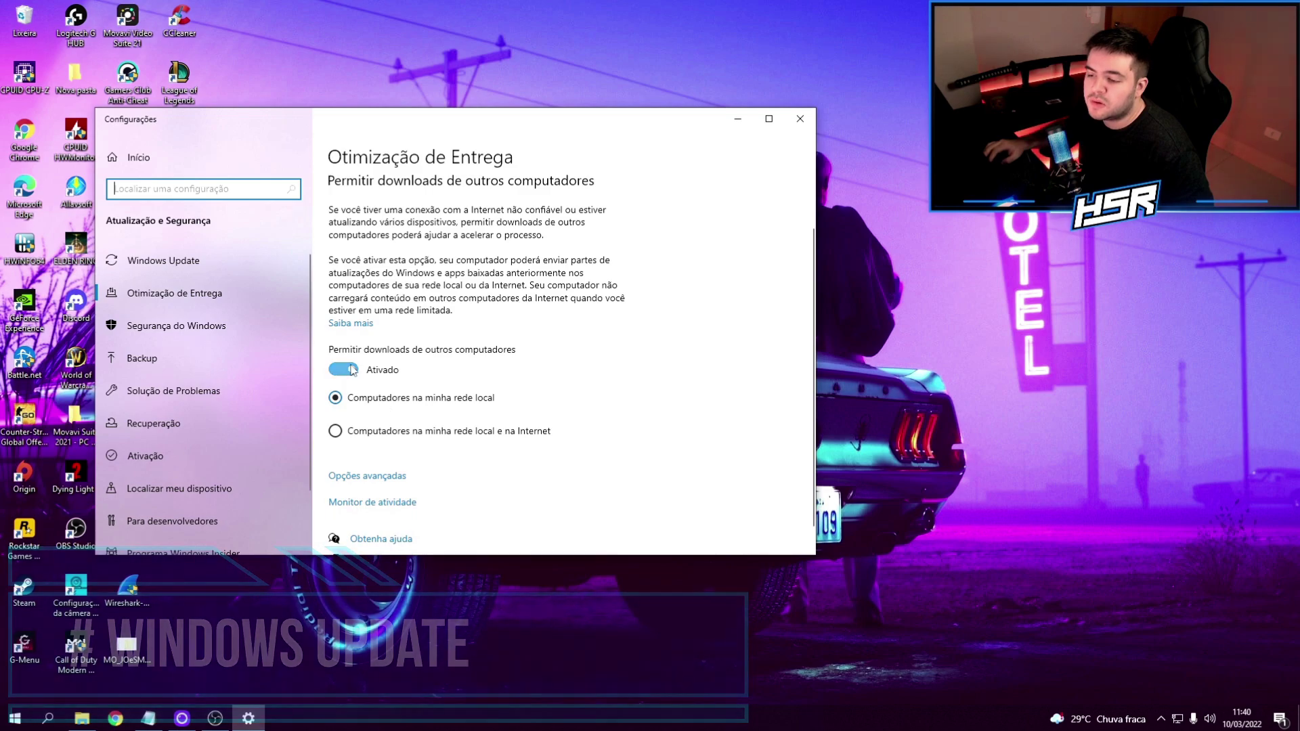
click(343, 369)
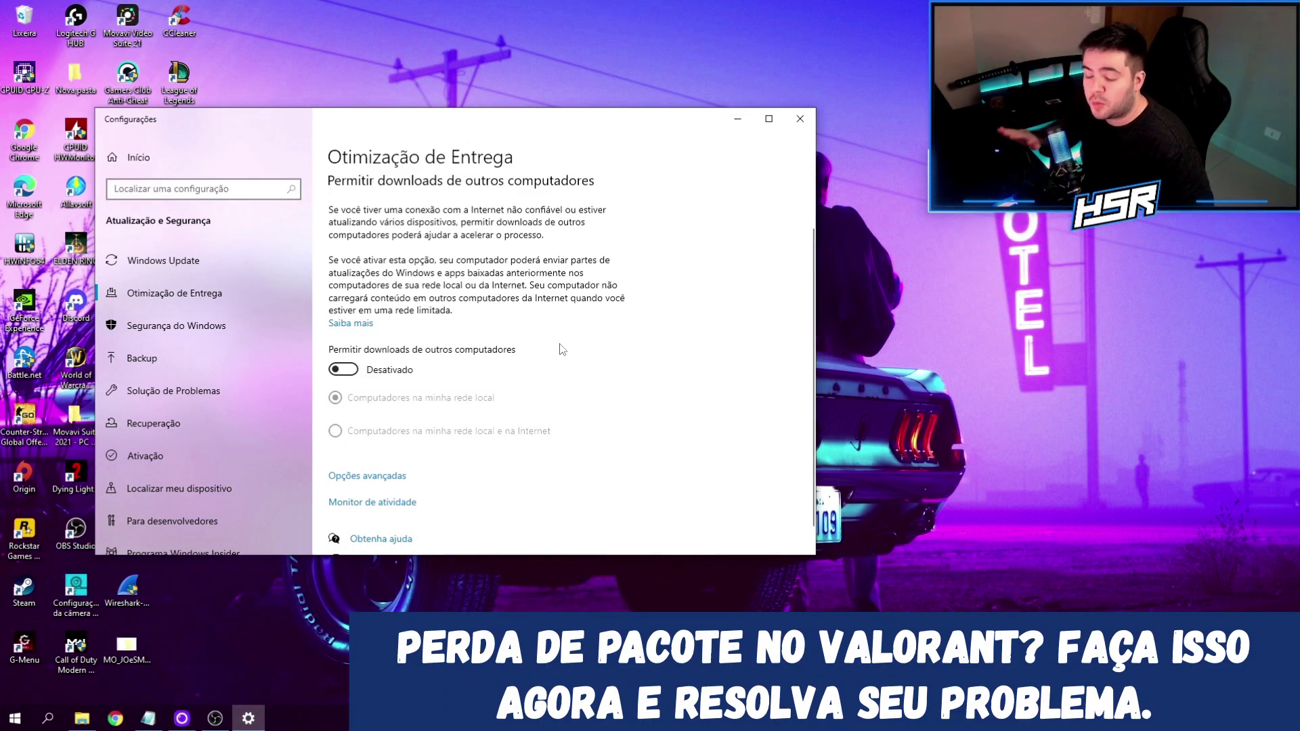
- In the advanced delivery options, choose measured bandwidth percentage and limit both background and foreground update downloads to 5%
scroll(562, 351, down, 1)
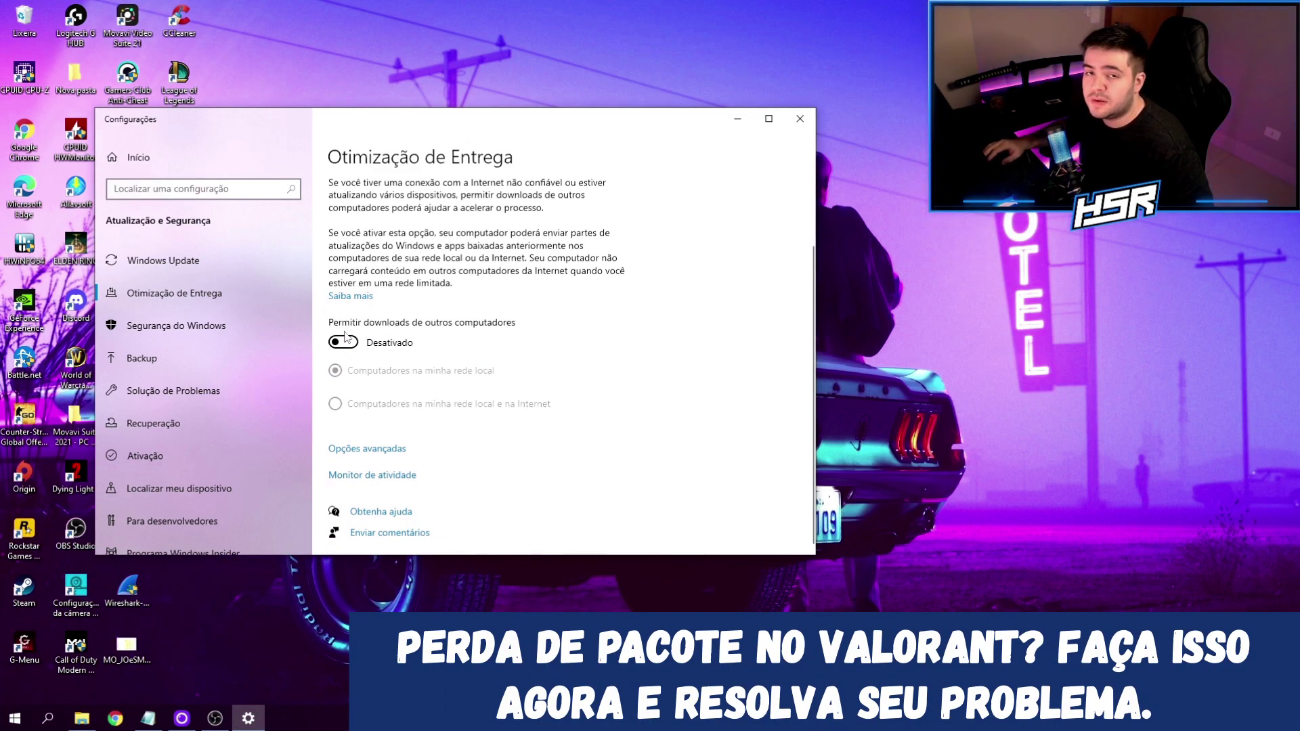
click(371, 450)
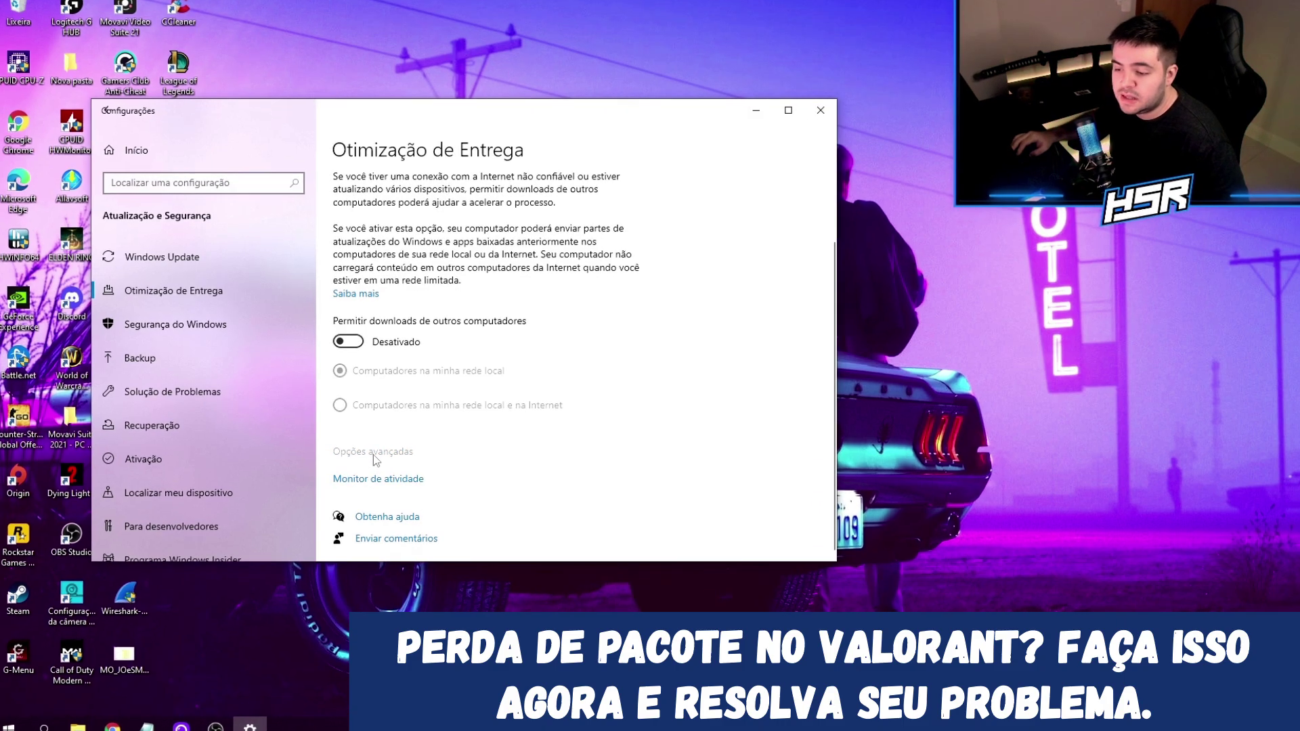
scroll(91, 287, down, 3)
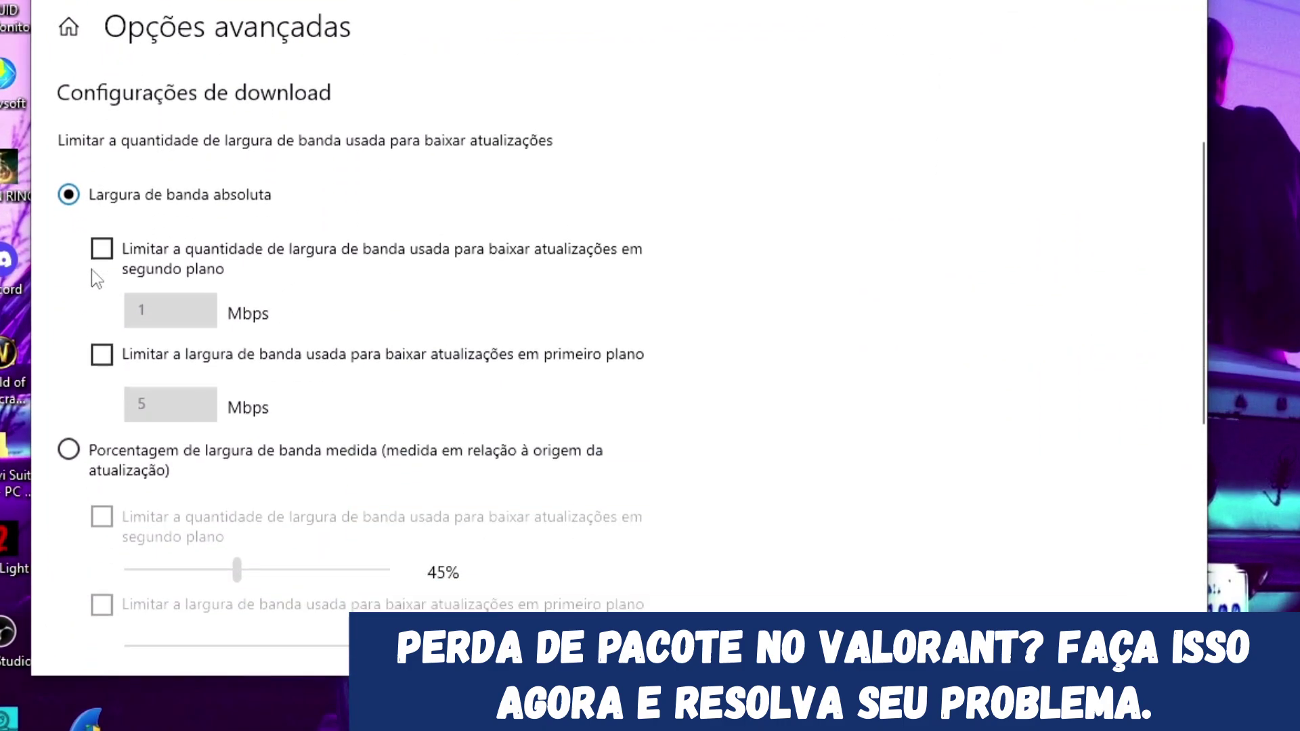
click(68, 425)
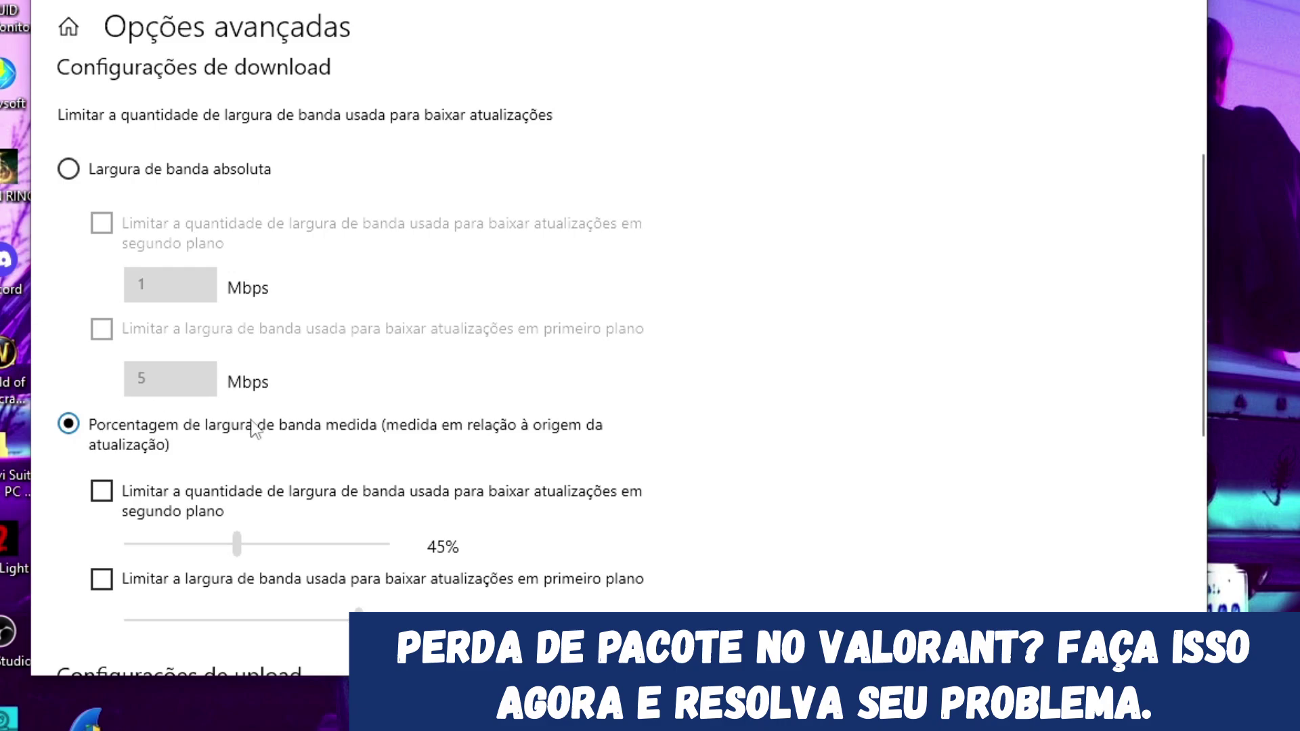
scroll(251, 441, down, 2)
click(102, 399)
click(101, 487)
drag(236, 452, 128, 452)
drag(358, 527, 132, 527)
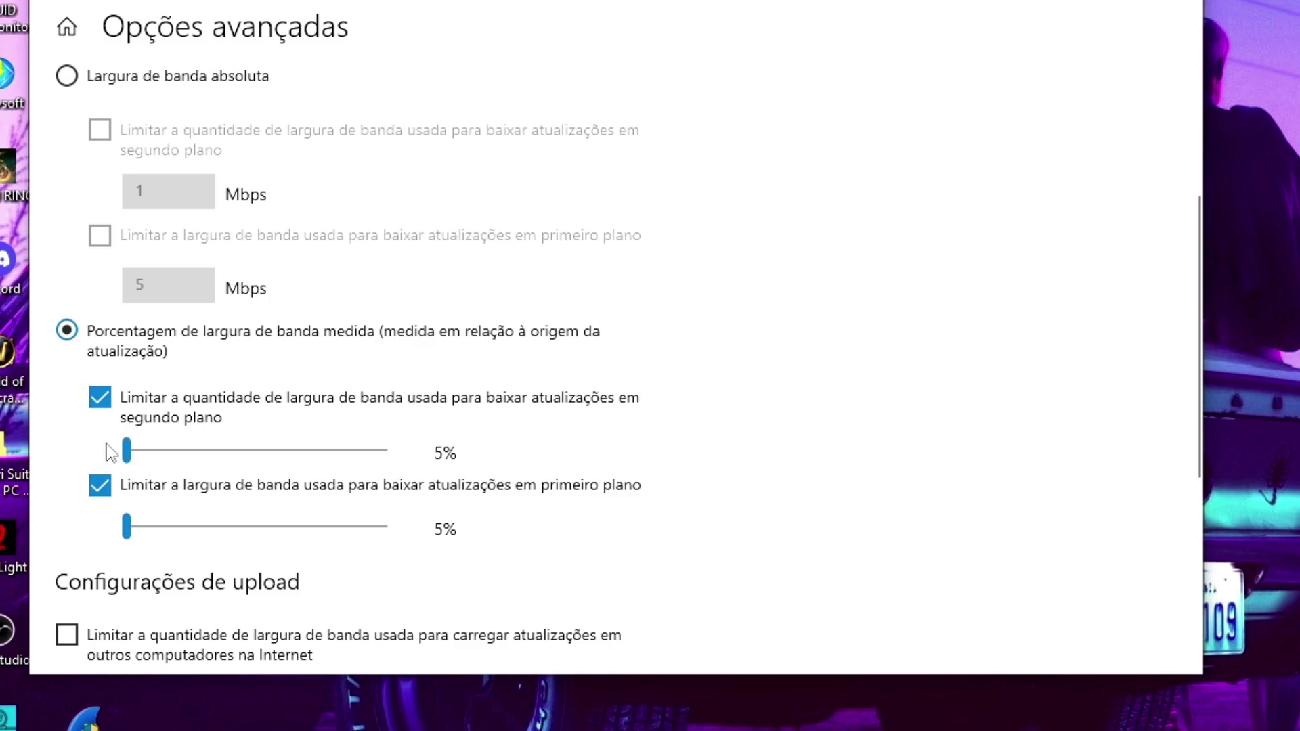
- Limit the bandwidth for uploading updates to other computers on the Internet to 5%, and close the settings
scroll(108, 452, down, 4)
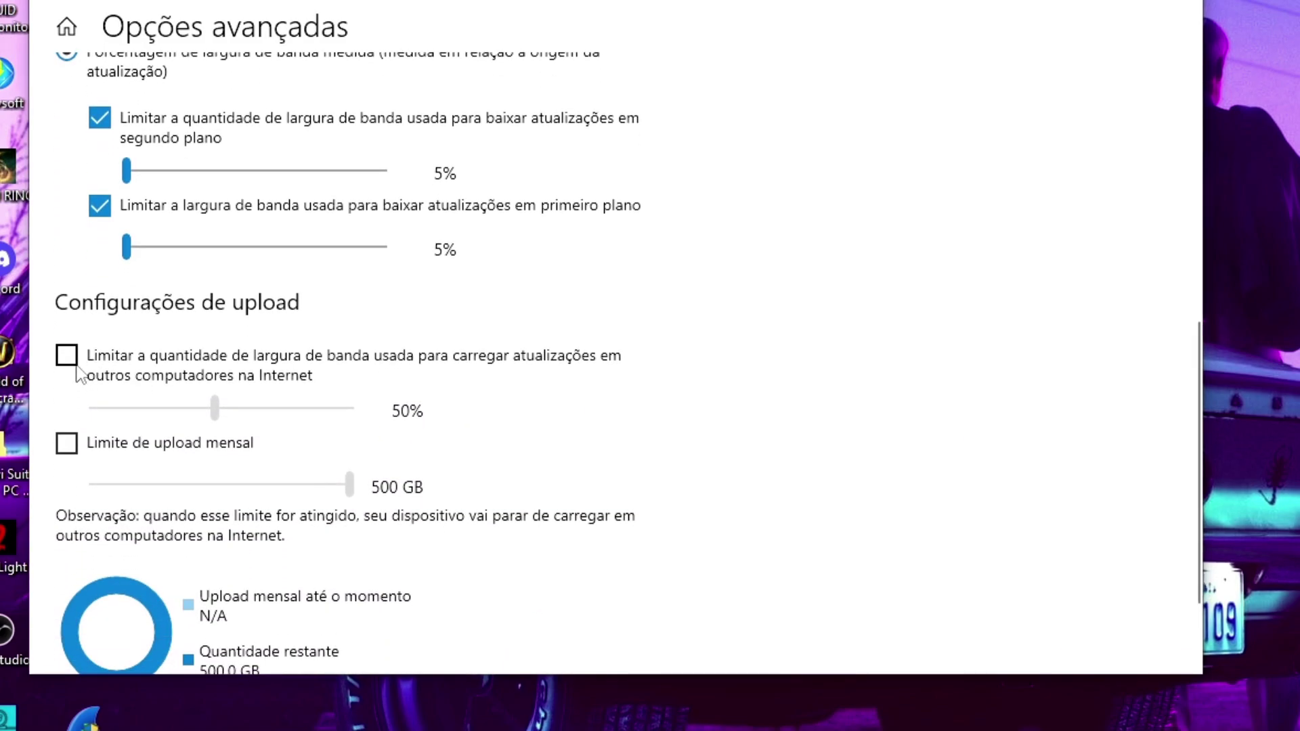
click(67, 357)
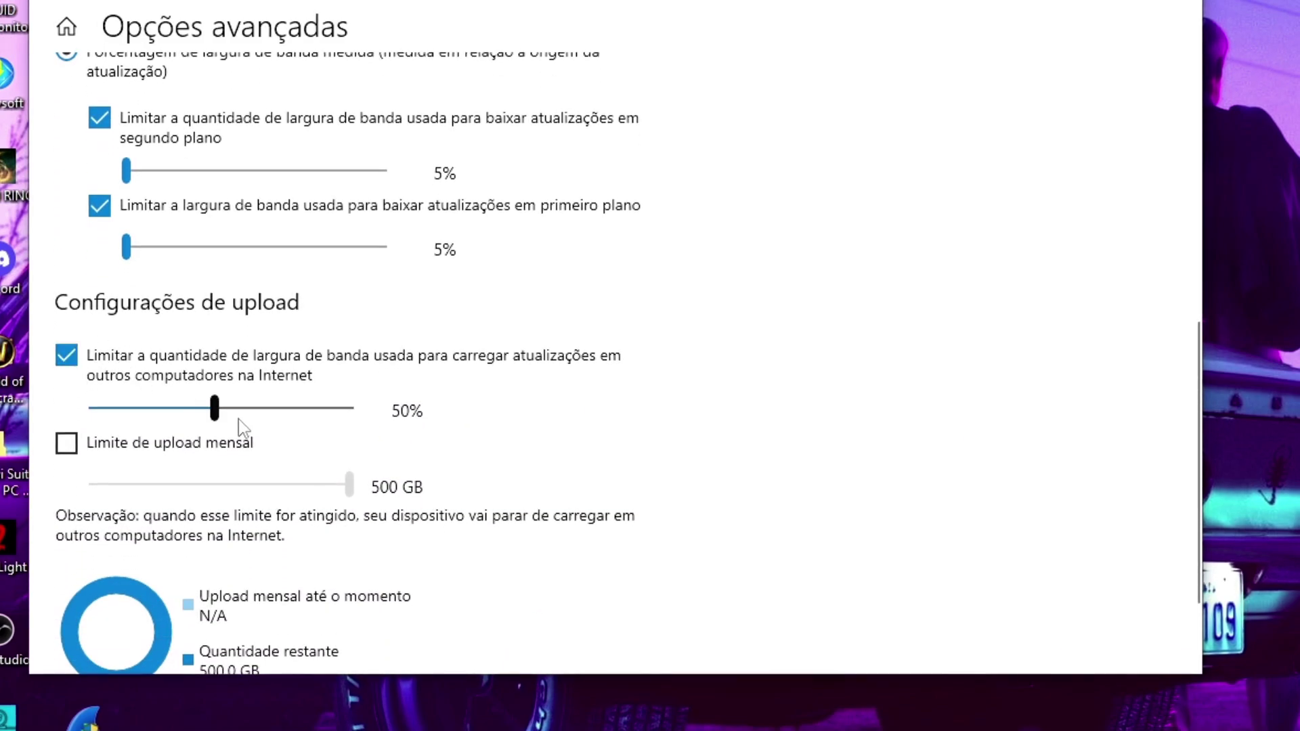
drag(214, 409, 92, 408)
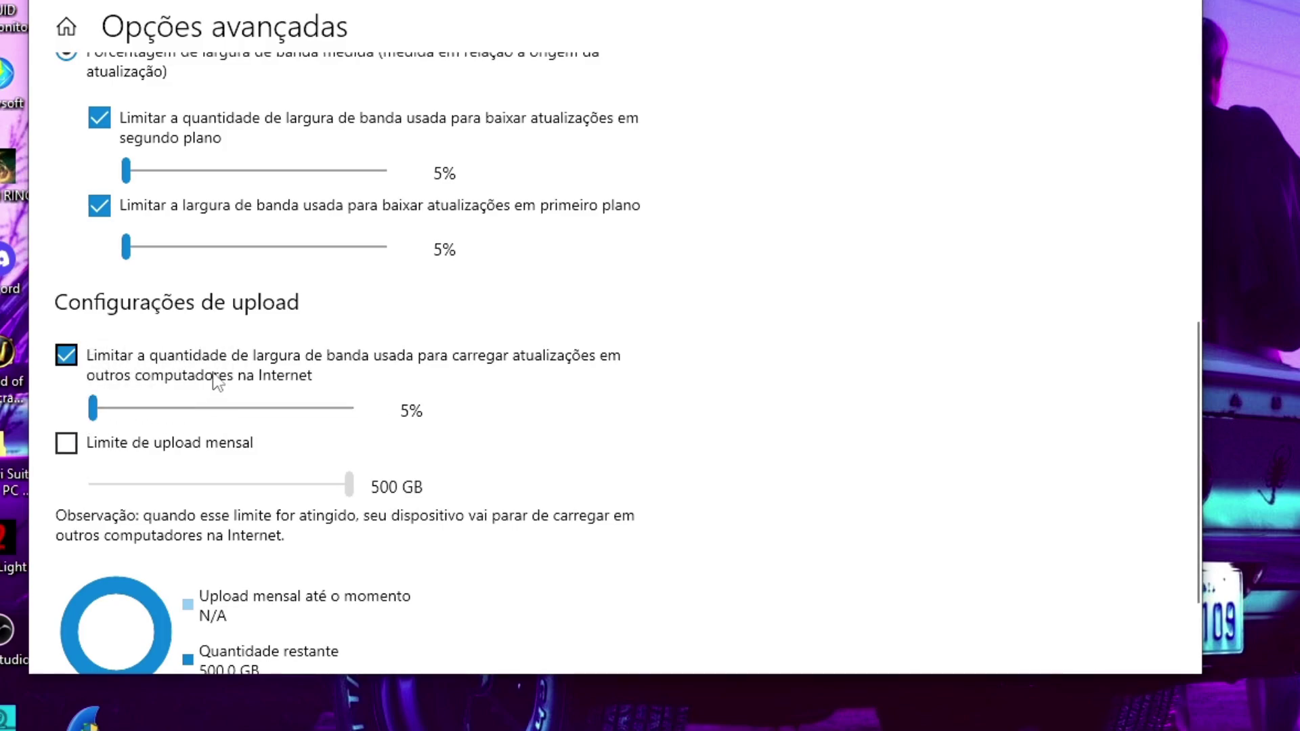
scroll(337, 253, down, 2)
scroll(356, 499, up, 3)
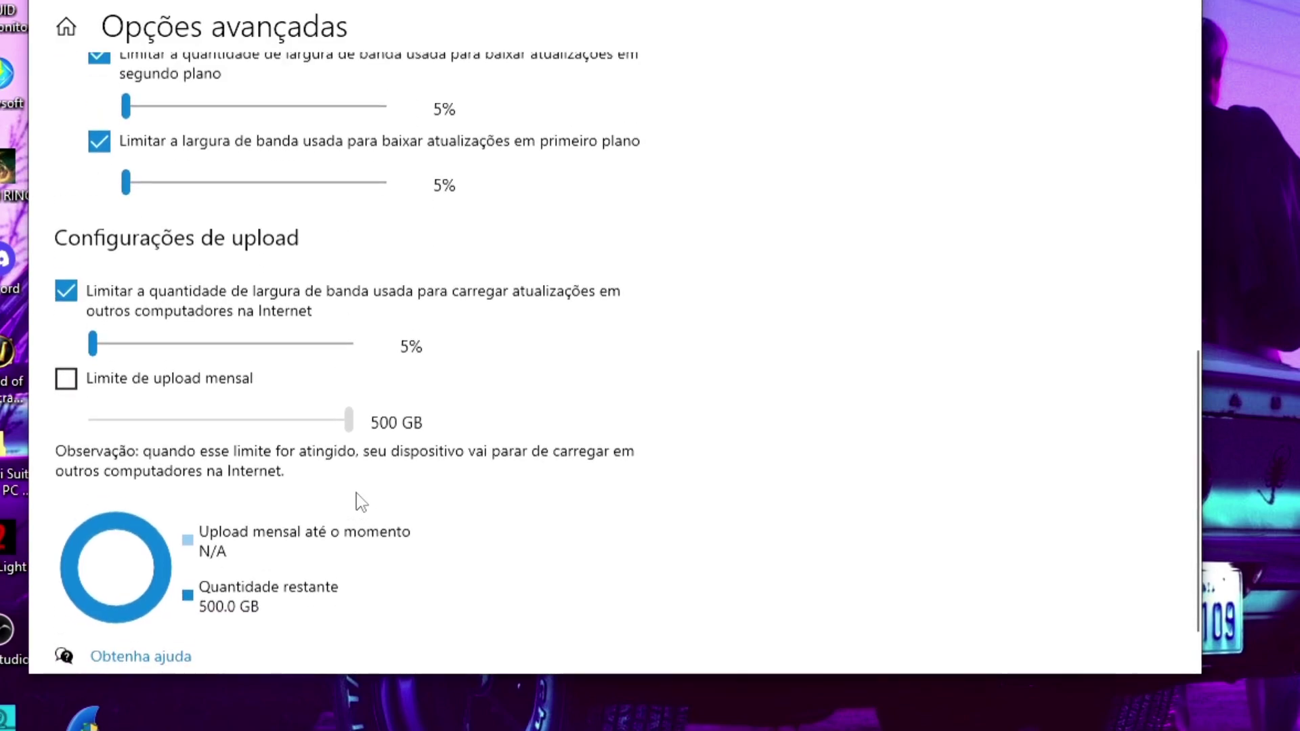
scroll(334, 518, up, 6)
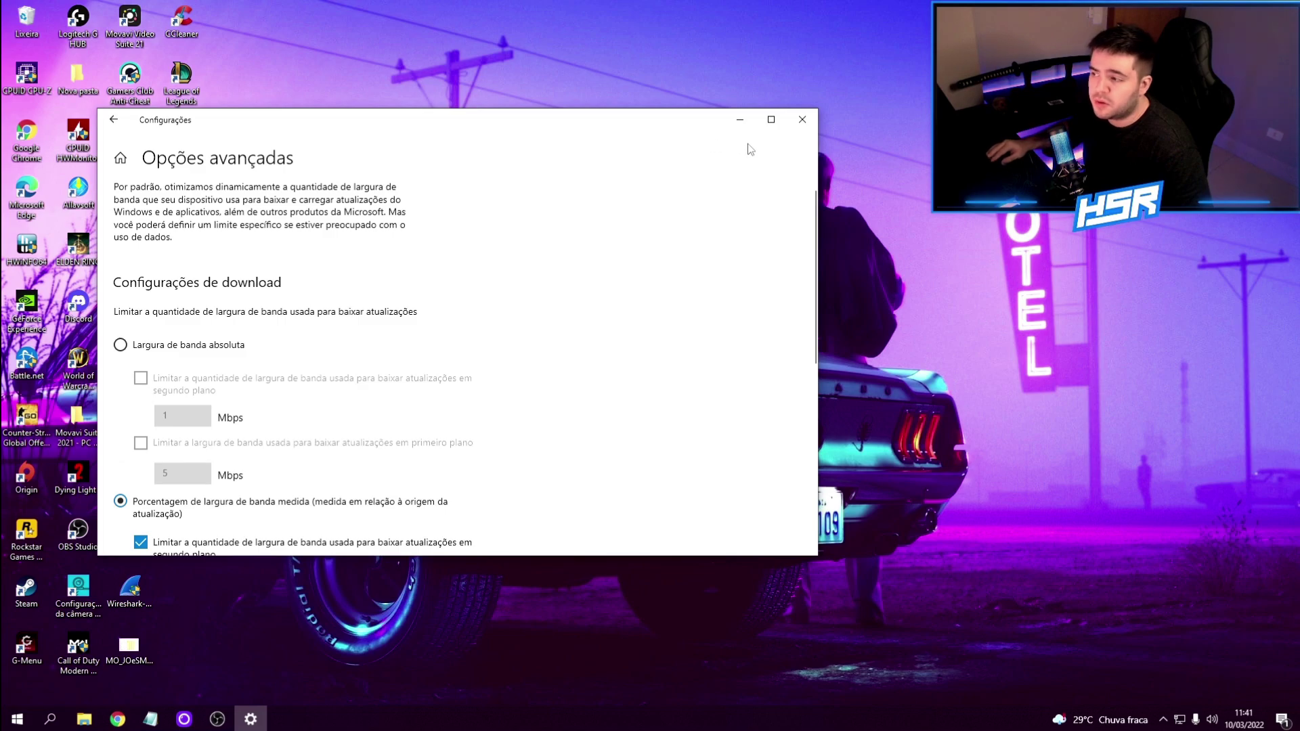
click(802, 120)
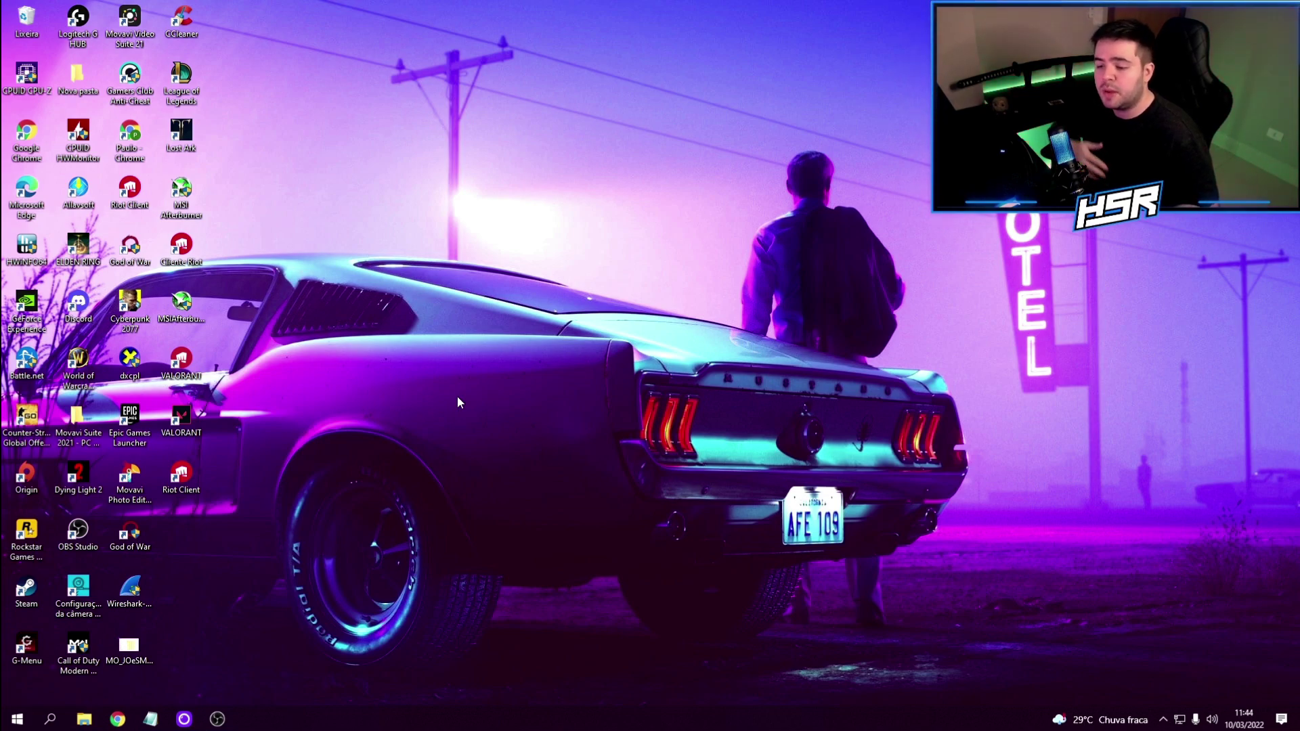
- Open Prompt de Comando as administrator
click(17, 719)
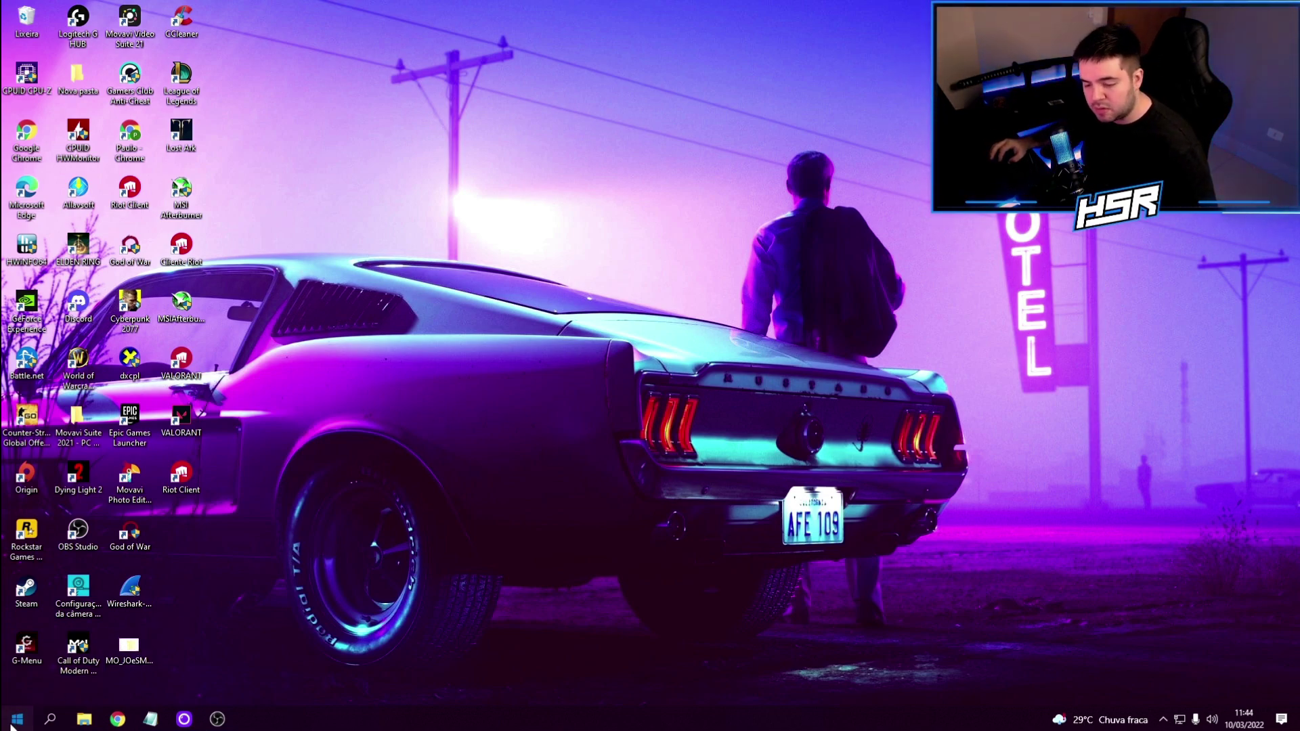
text(cmd)
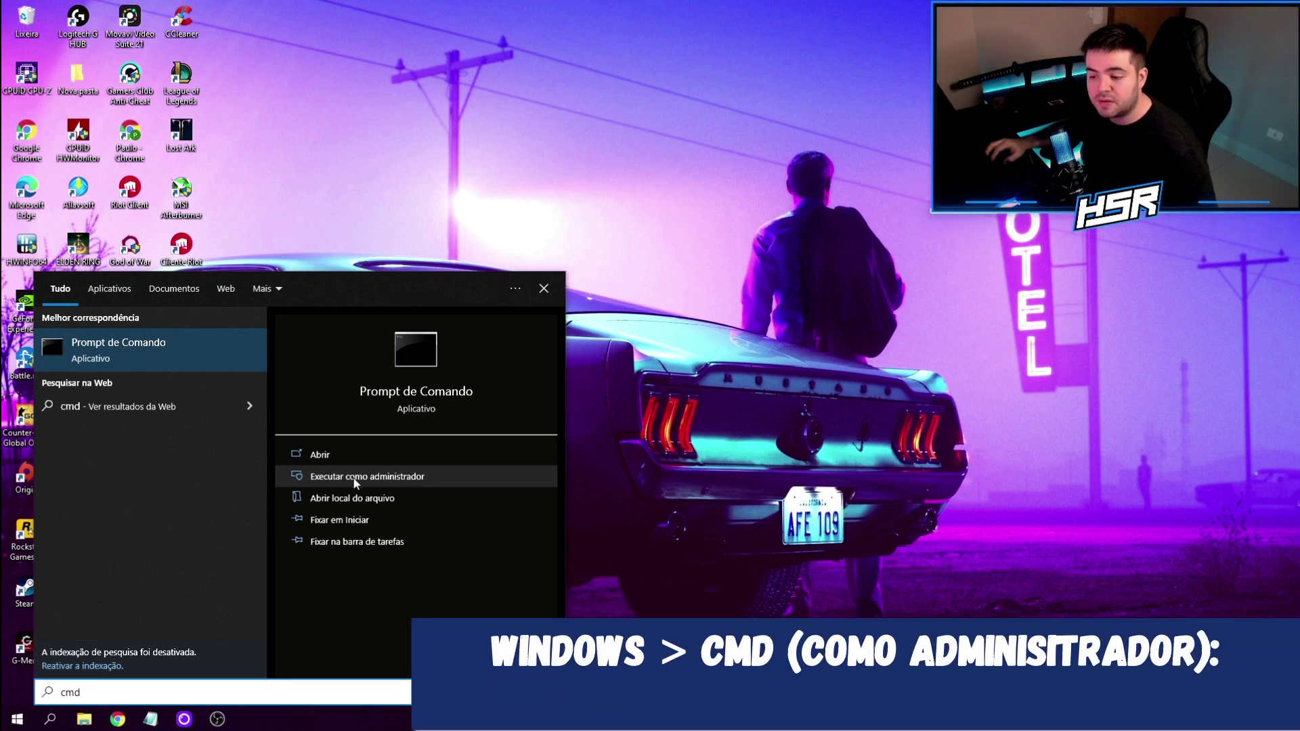
click(354, 477)
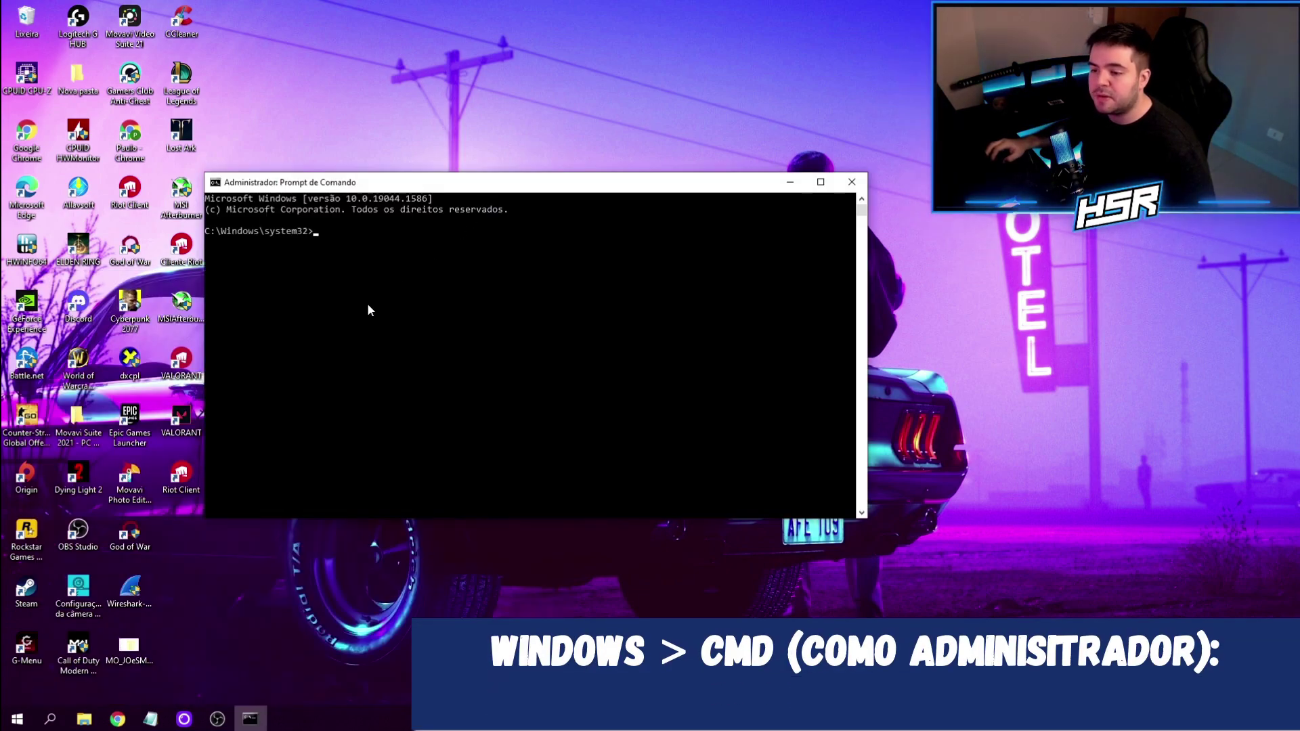
- Place the melhorarinternet notes beside the command prompt and run IPCONFIG /FLUSHDNS from them
click(150, 719)
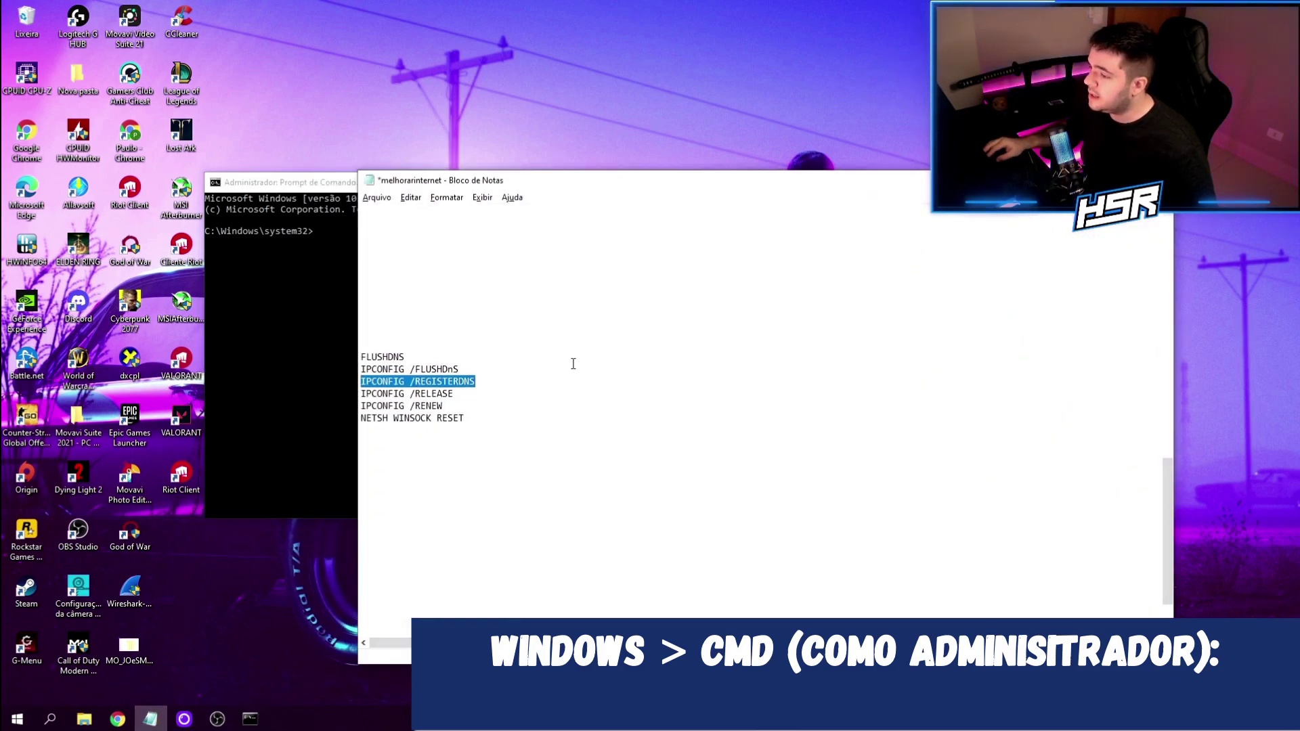
drag(737, 190, 1242, 206)
drag(986, 388, 907, 388)
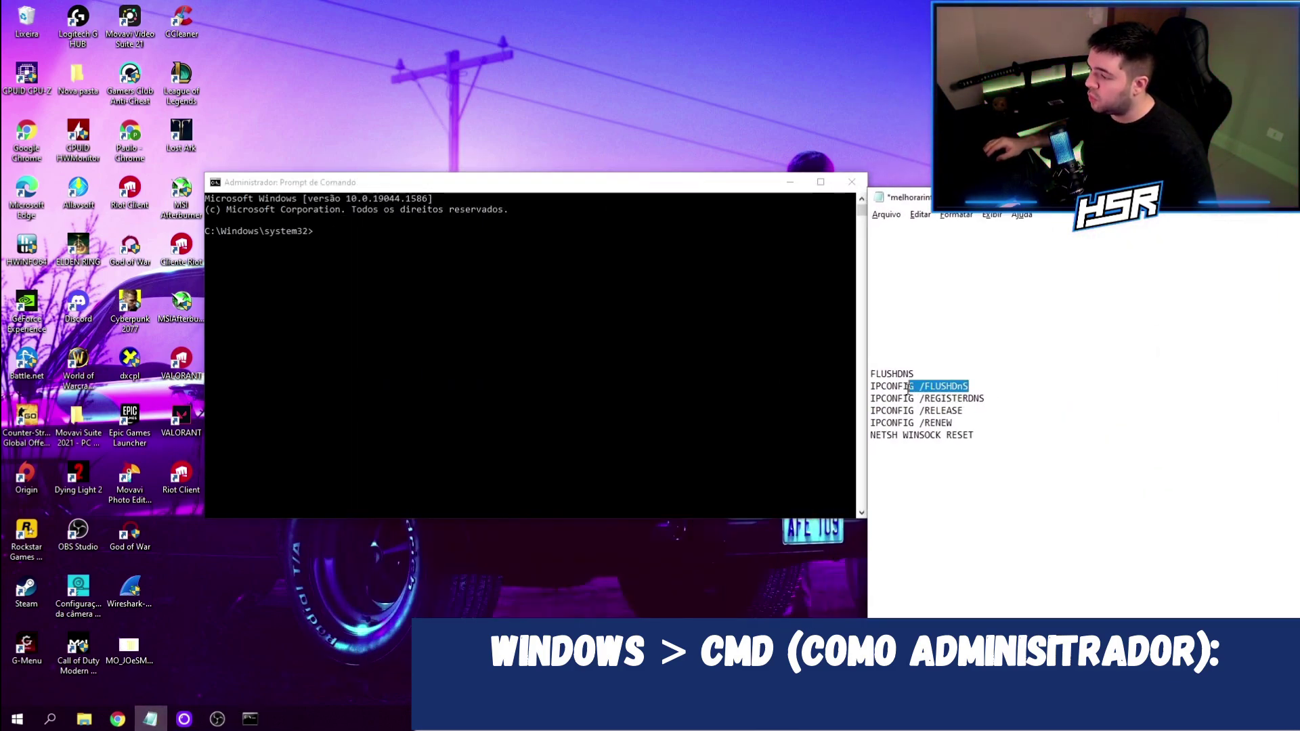
text(IPCONFIG /FLUSHDnS)
key(Return)
- Copy IPCONFIG /REGISTERDNS from the notes and run it in the command prompt
drag(999, 399, 873, 399)
key(ctrl+c)
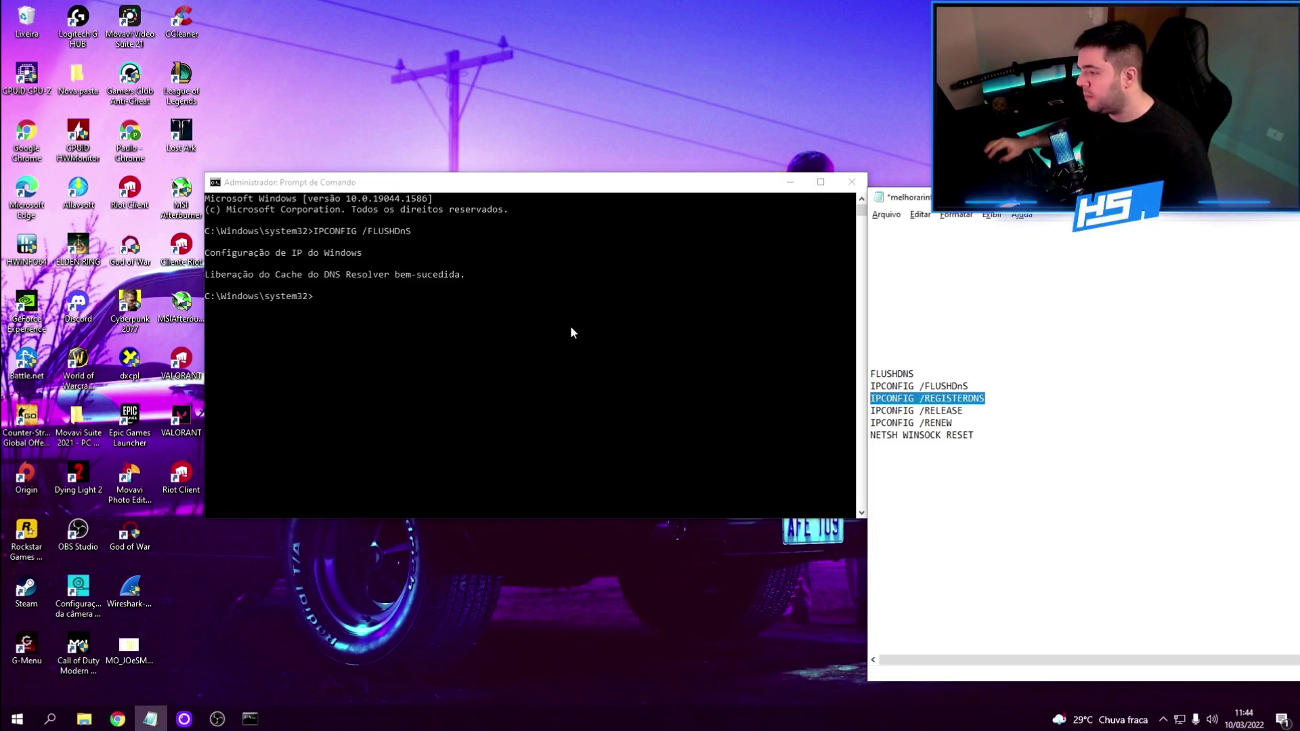
click(469, 311)
key(ctrl+v)
key(Return)
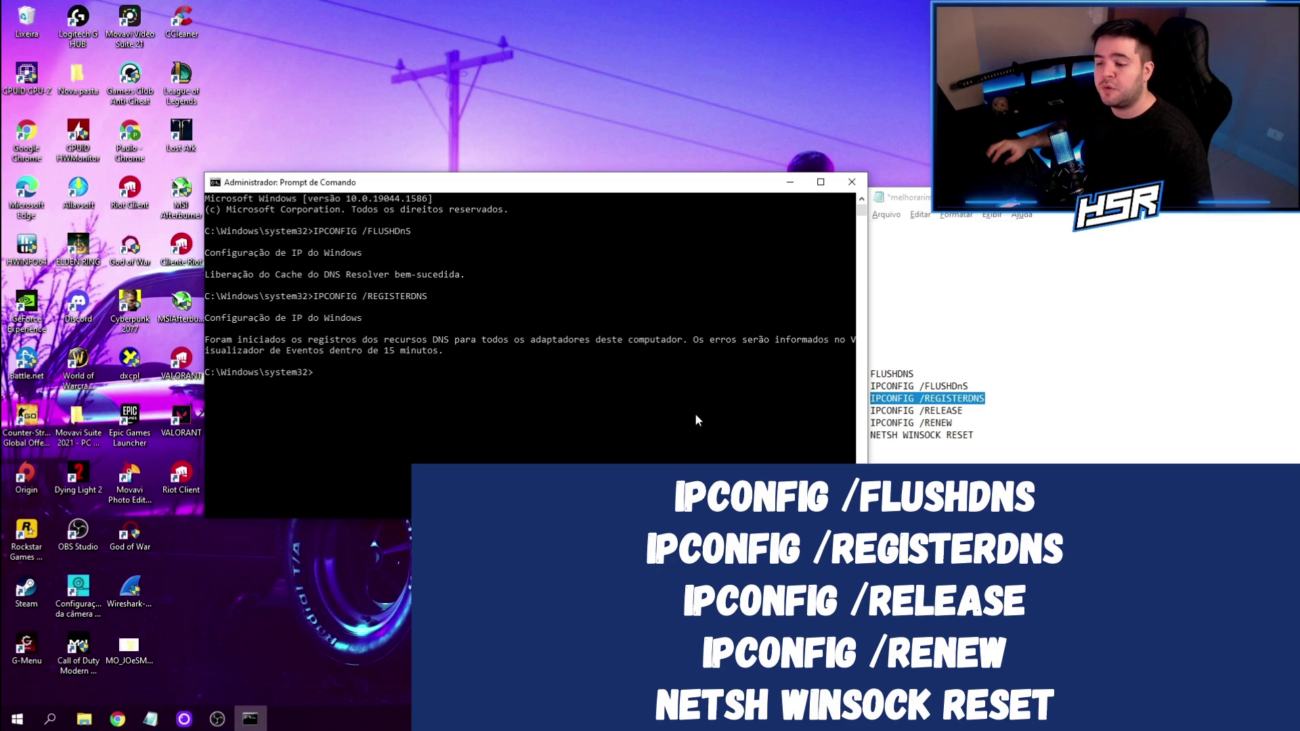
- Copy IPCONFIG /RELEASE from the notes and run it in the command prompt
drag(987, 415, 870, 411)
click(452, 374)
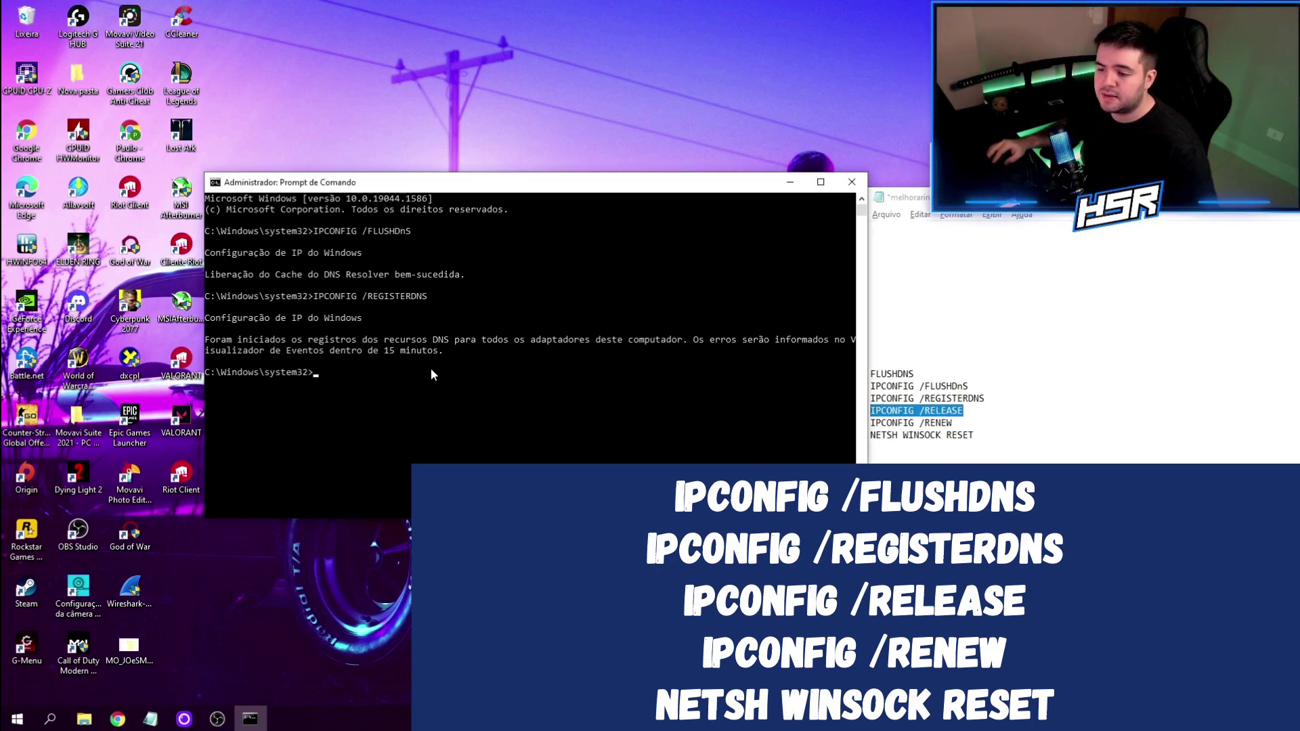
right_click(428, 368)
key(Return)
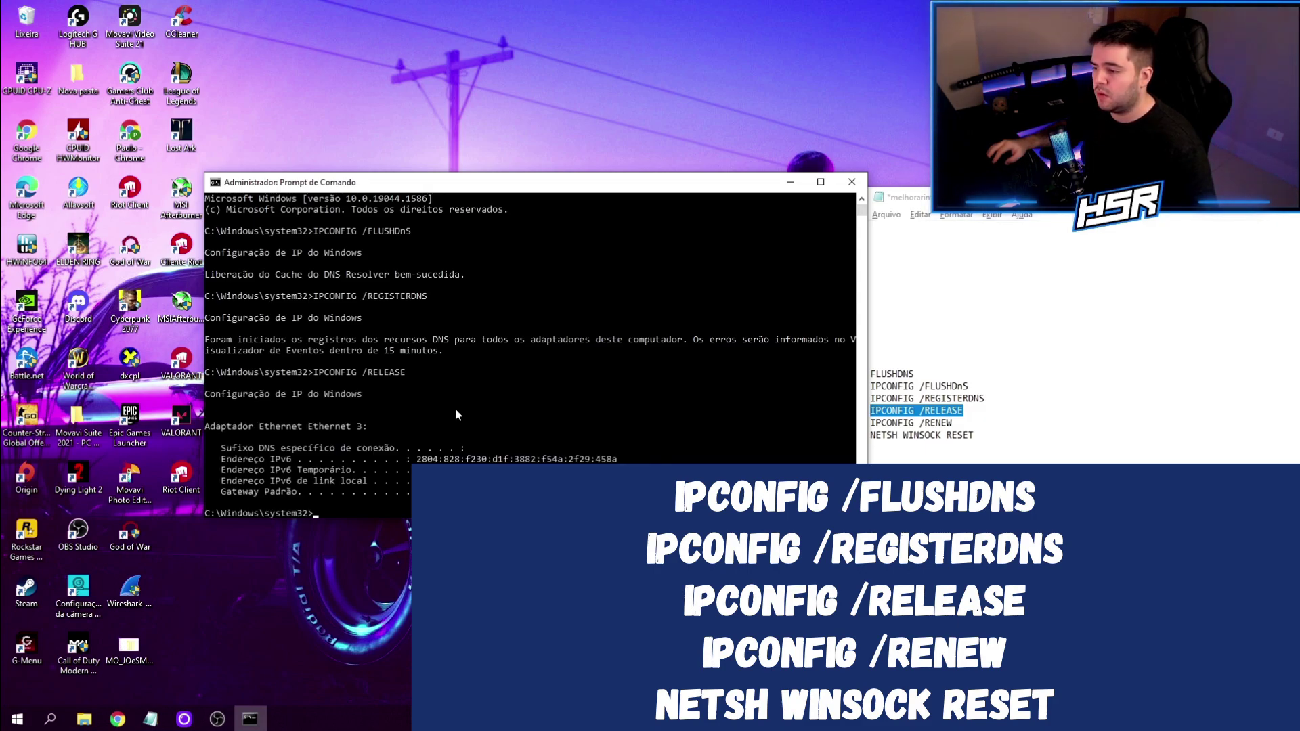
- Copy IPCONFIG /RENEW from the notes and run it in the command prompt
scroll(935, 406, down, 1)
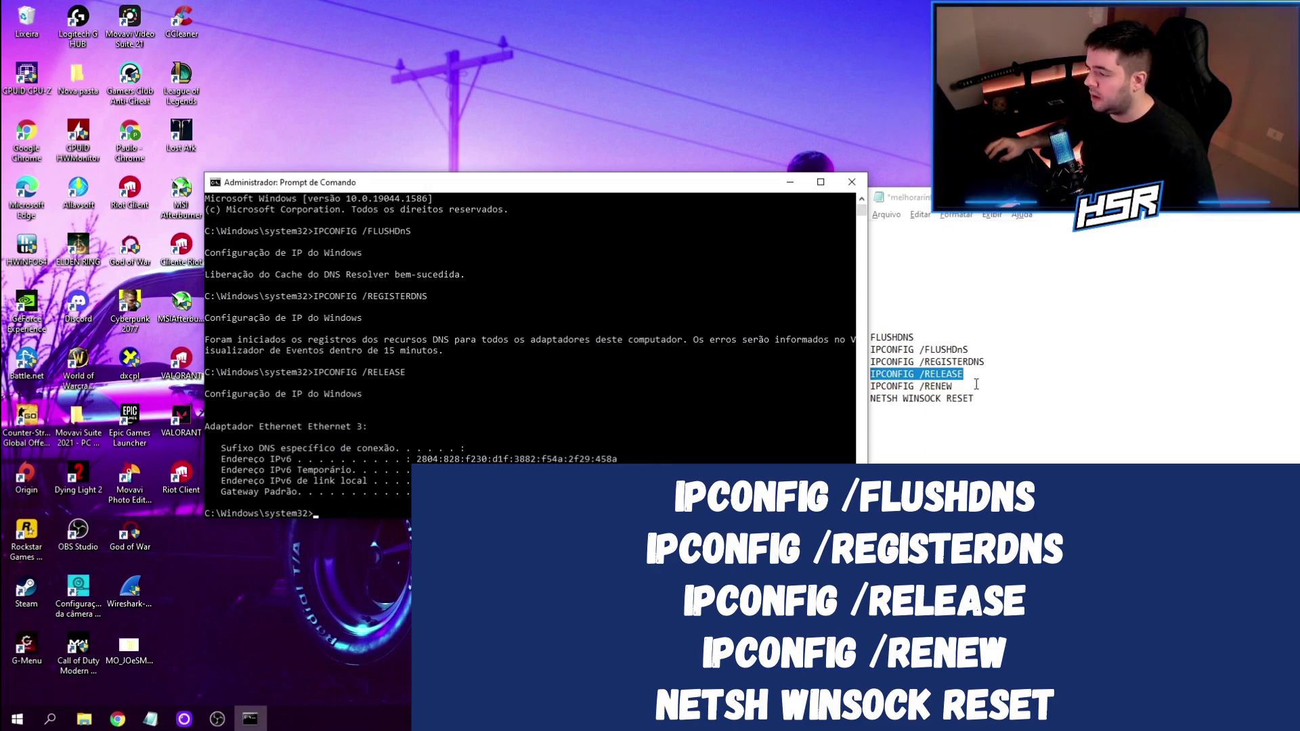
drag(954, 386, 871, 386)
key(ctrl+c)
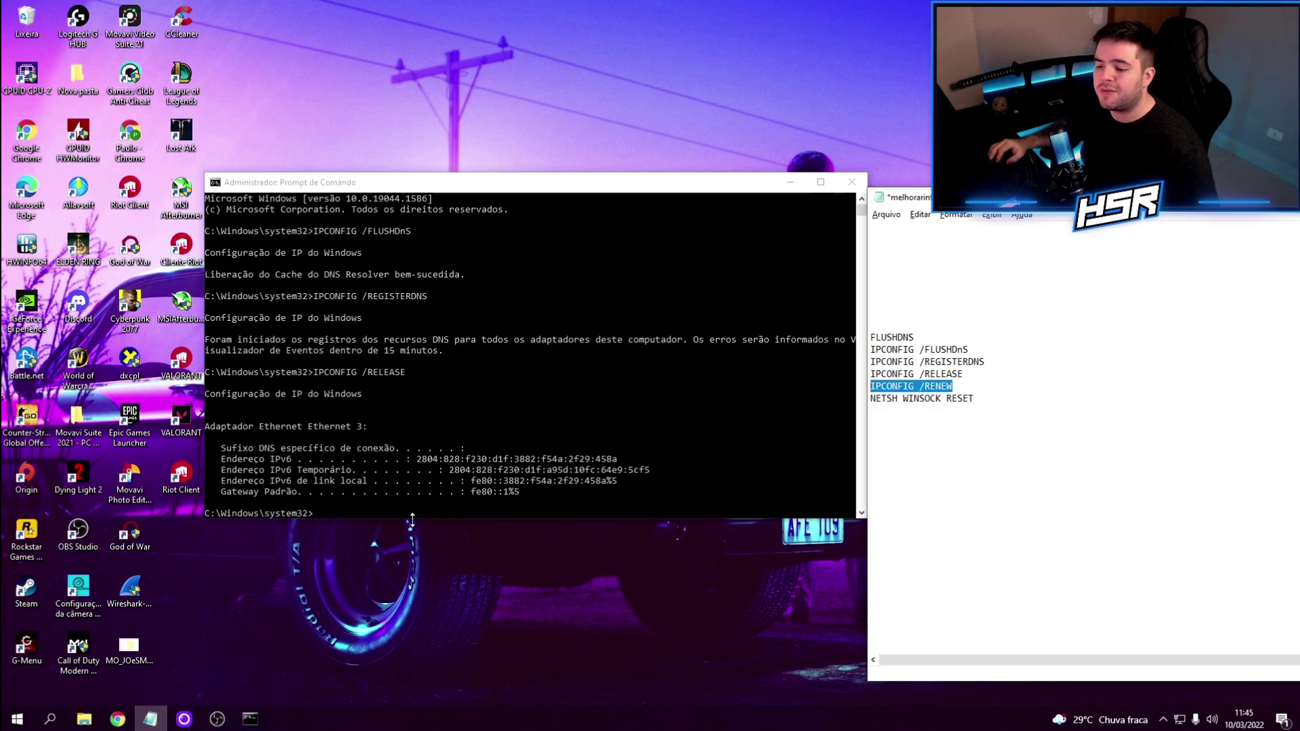
click(390, 511)
right_click(390, 510)
key(Return)
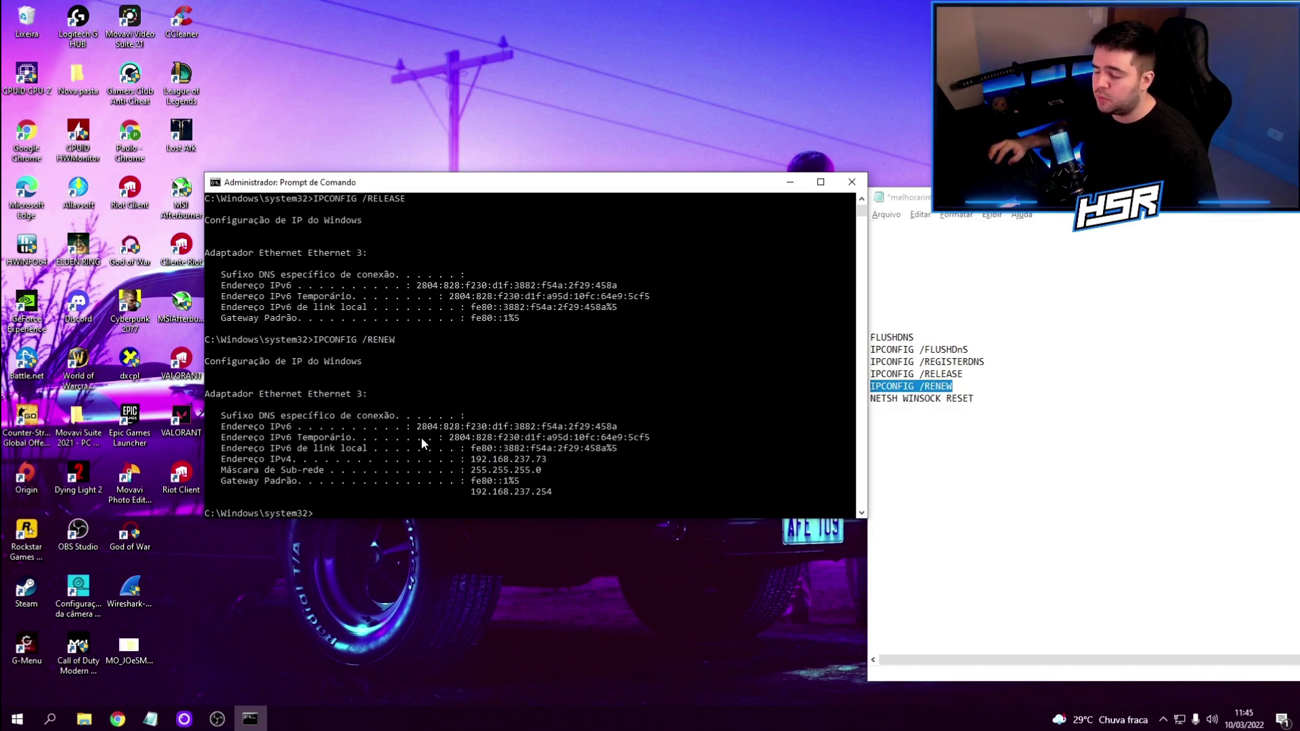
- Copy NETSH WINSOCK RESET from the notes and run it in the command prompt
drag(976, 399, 870, 400)
click(350, 508)
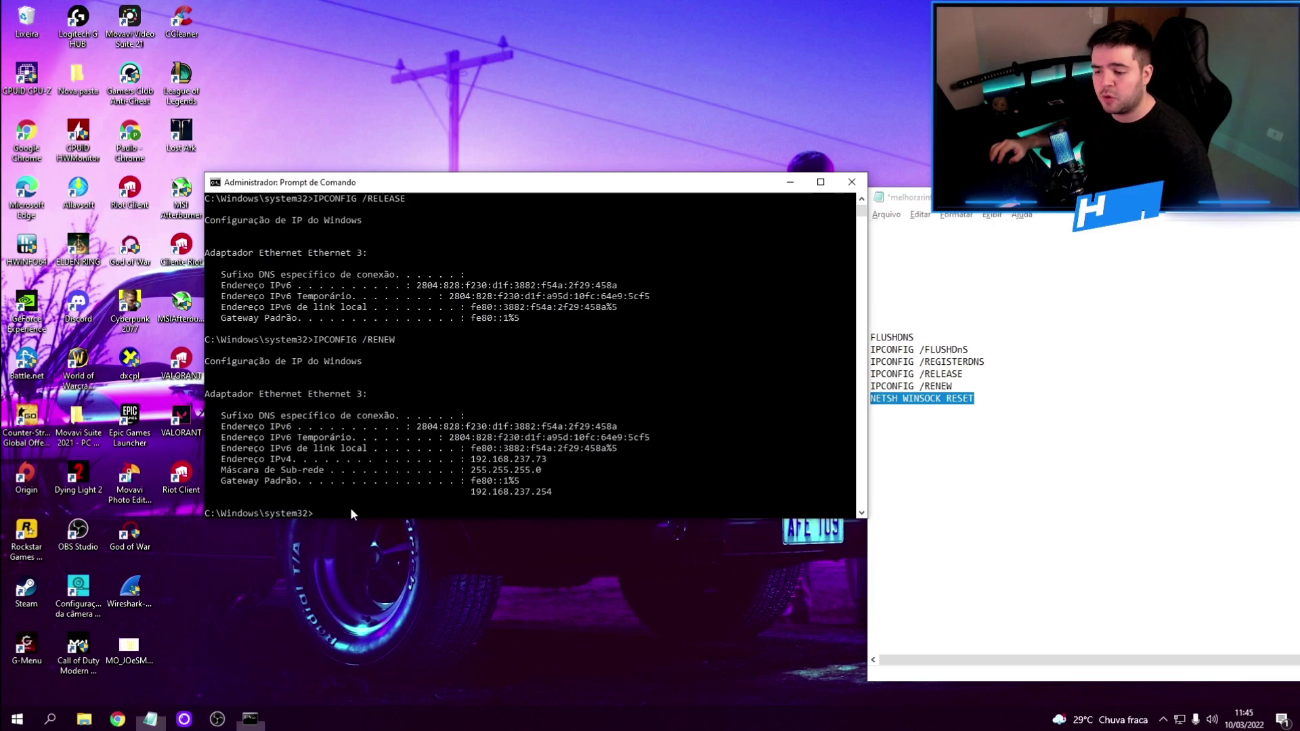
key(ctrl+v)
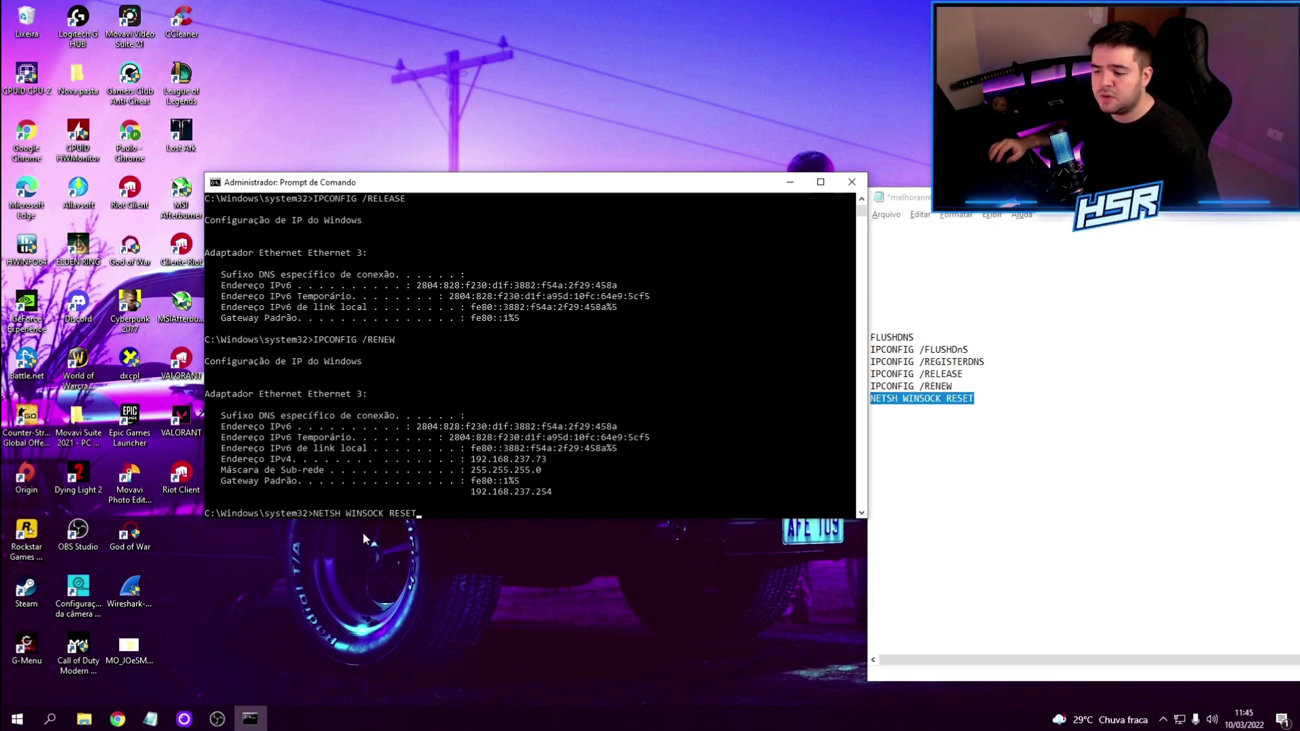
key(Return)
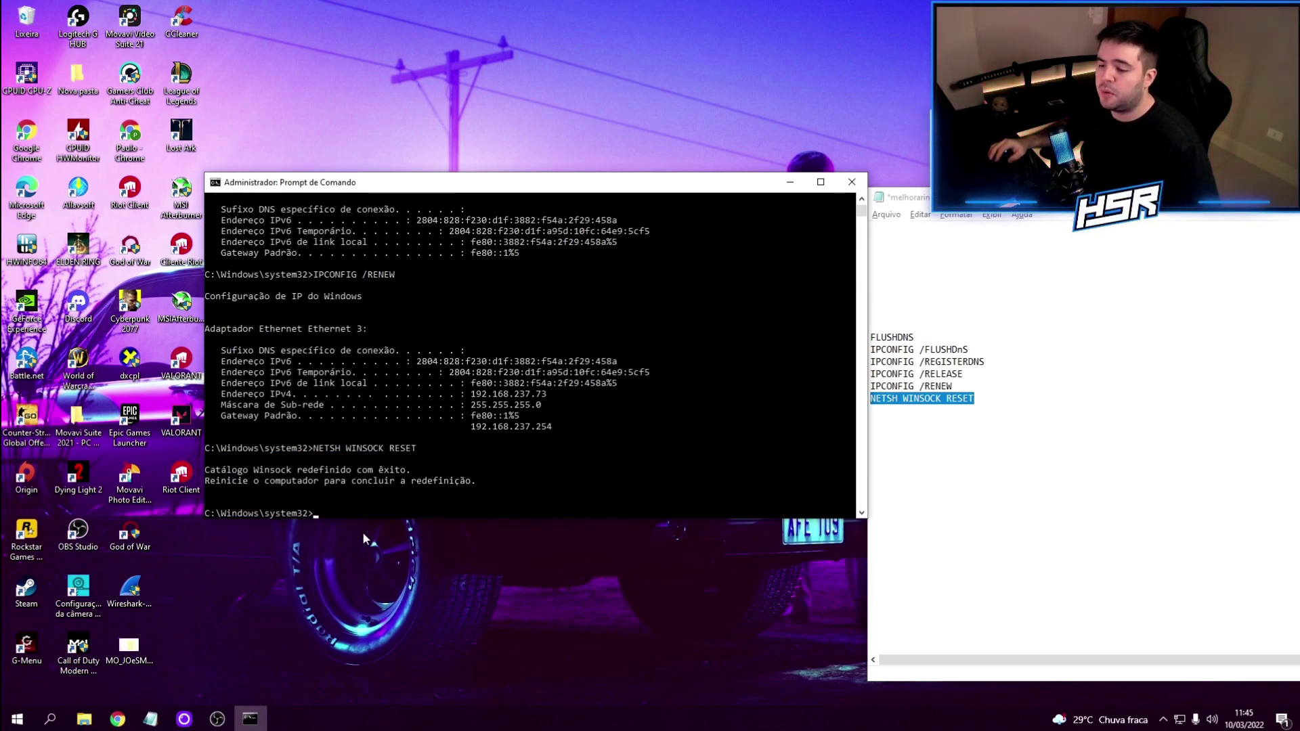
- Close the command prompt with the exit command and minimize the melhorarinternet notes
text(exit)
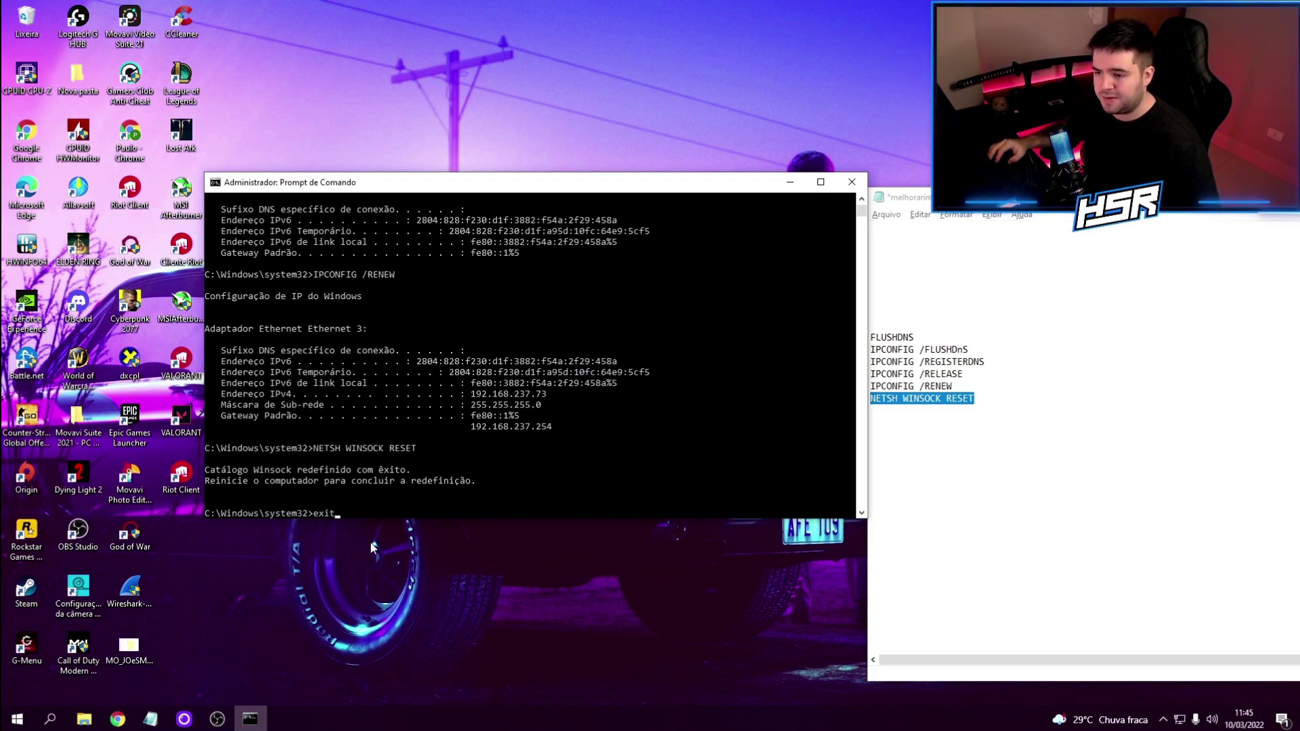
key(Return)
drag(1146, 197, 831, 183)
key(super+Down)
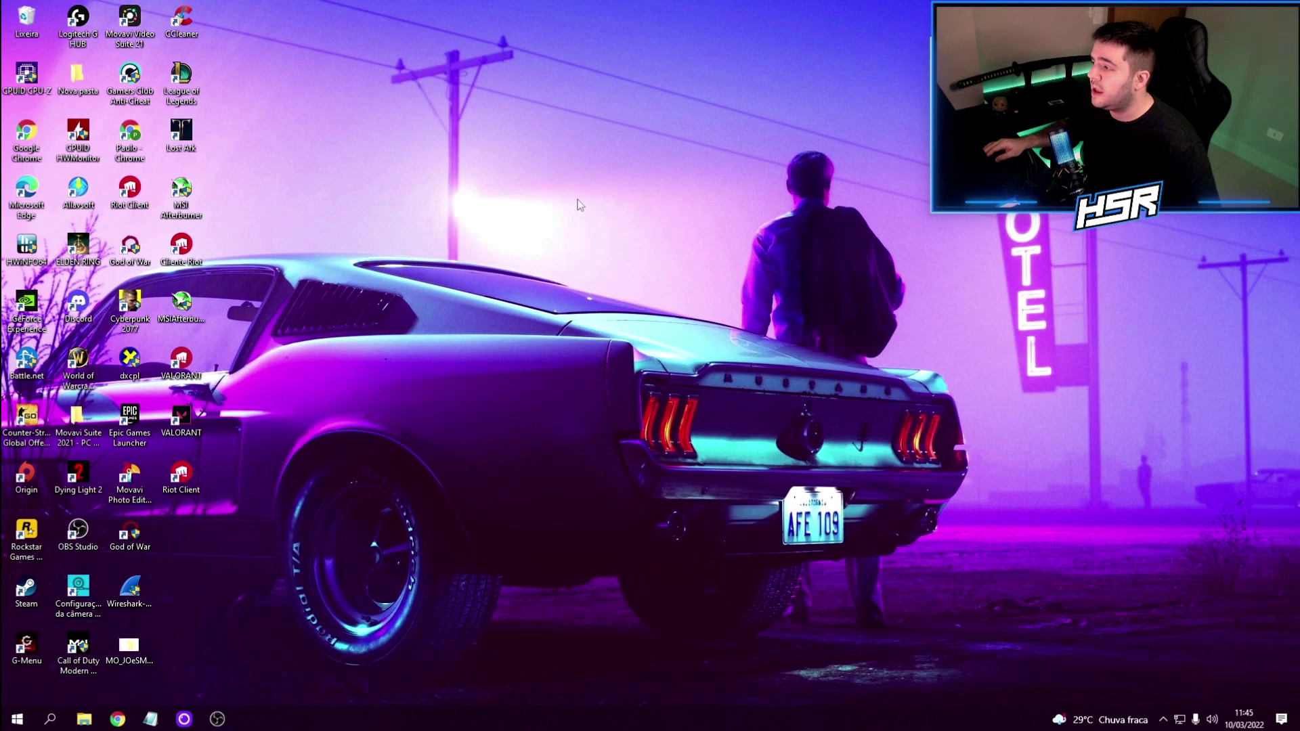